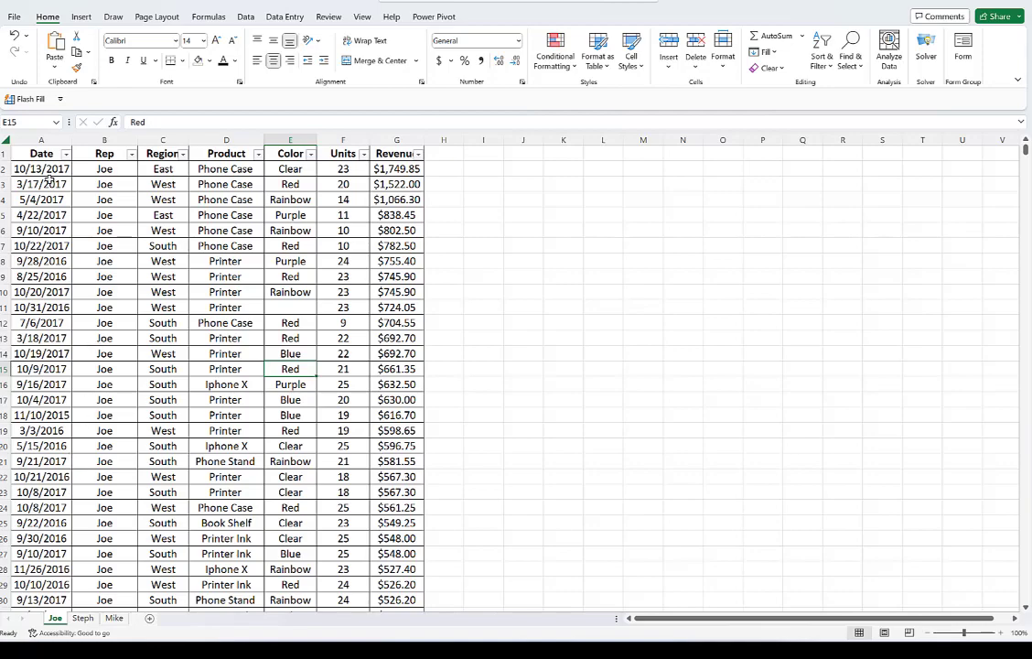
# - Review the sales data on all three sheets, including the filtered list on the third one
pyautogui.moveTo(41, 184); pyautogui.dragTo(41, 292)
pyautogui.click(139, 293)
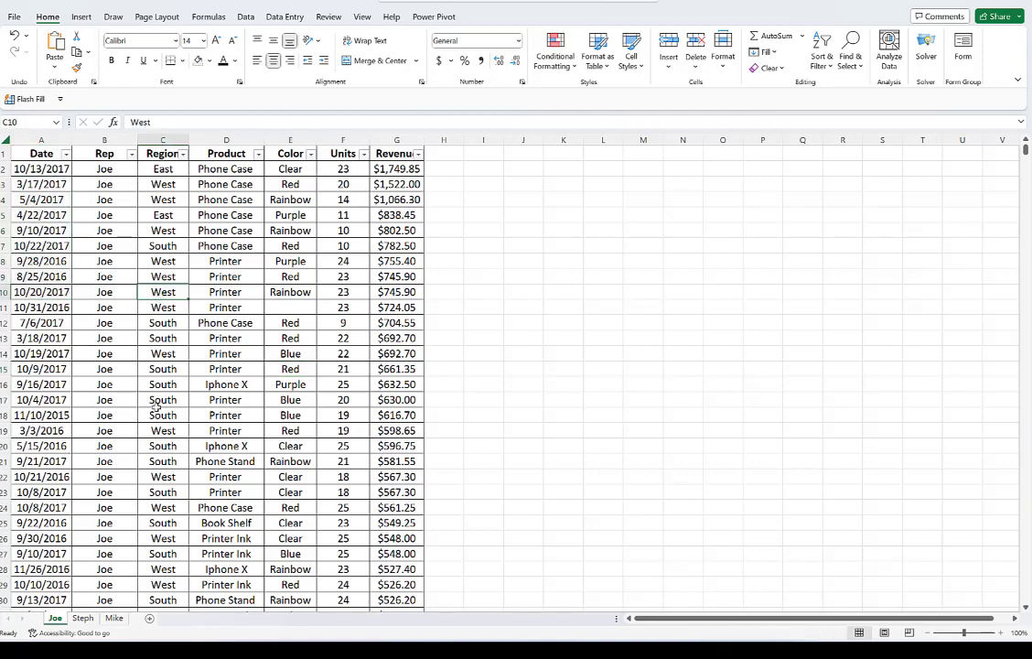
pyautogui.click(83, 618)
pyautogui.click(113, 617)
pyautogui.click(83, 617)
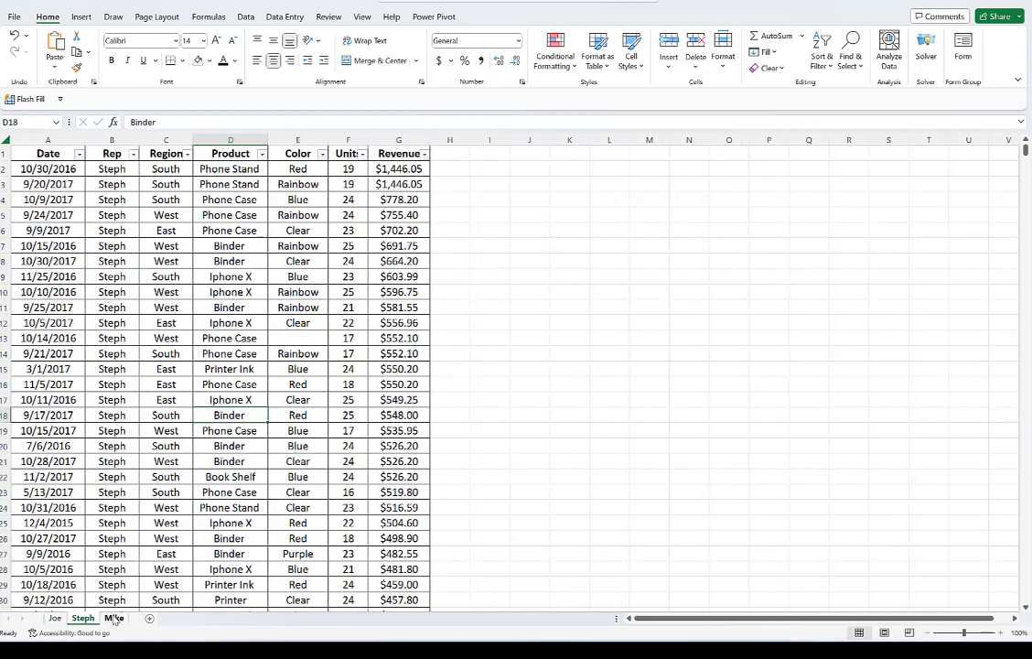
pyautogui.click(113, 617)
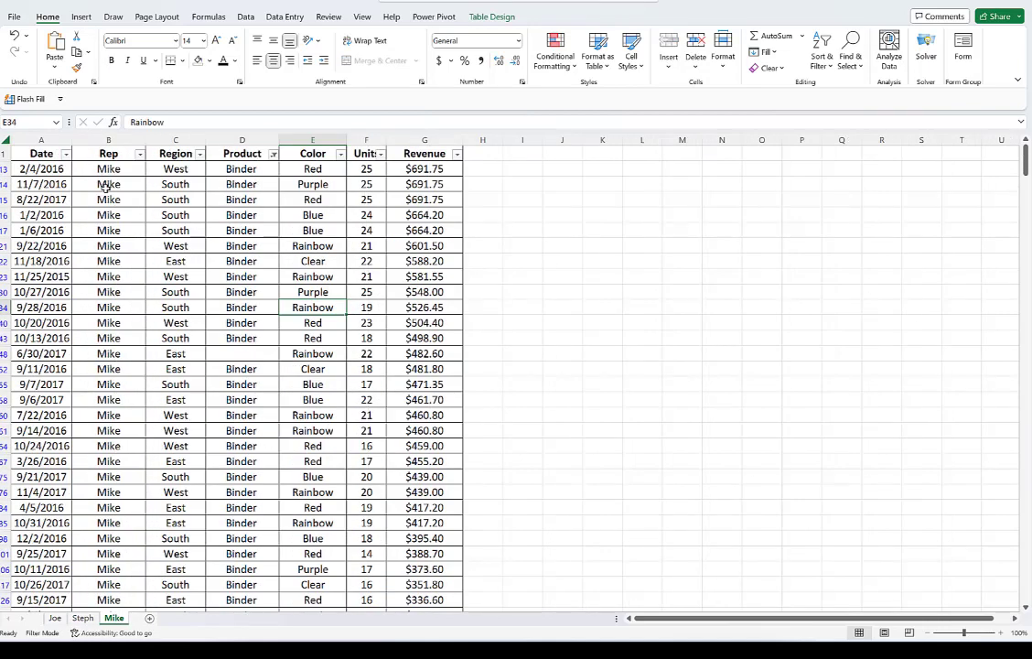
pyautogui.hotkey('ctrl', 'Home')
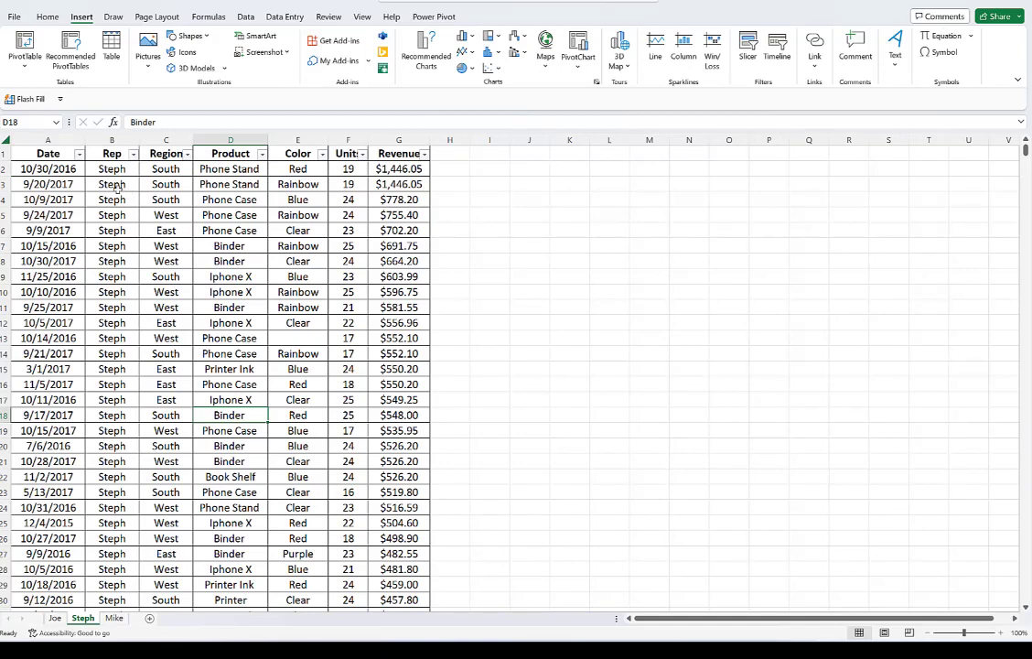
# - Convert the sales data on the second sheet into a table with headers
pyautogui.click(46, 165)
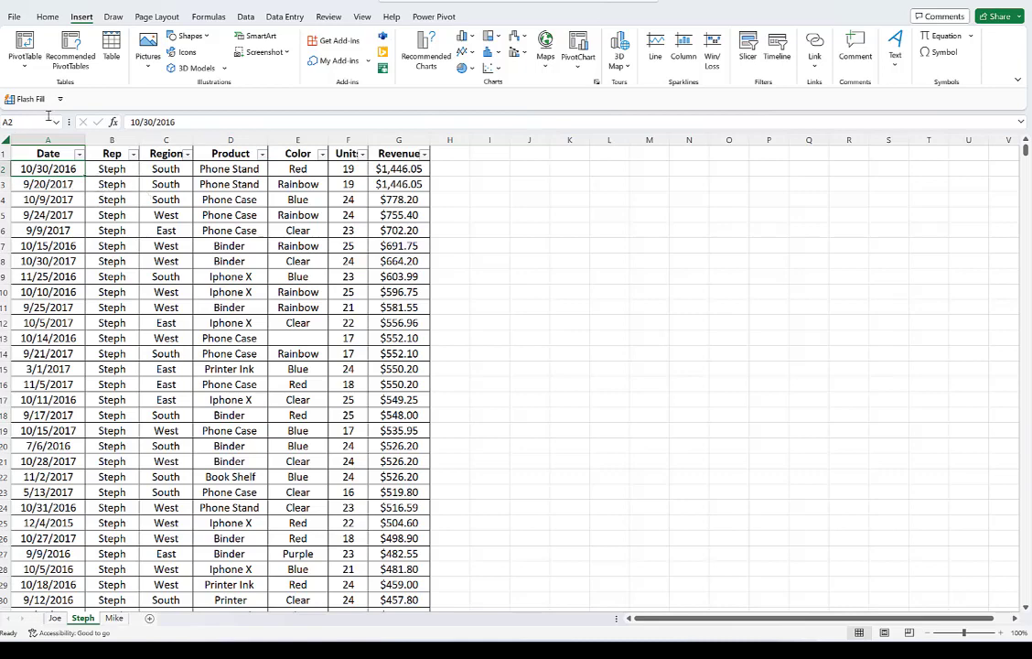
pyautogui.click(111, 50)
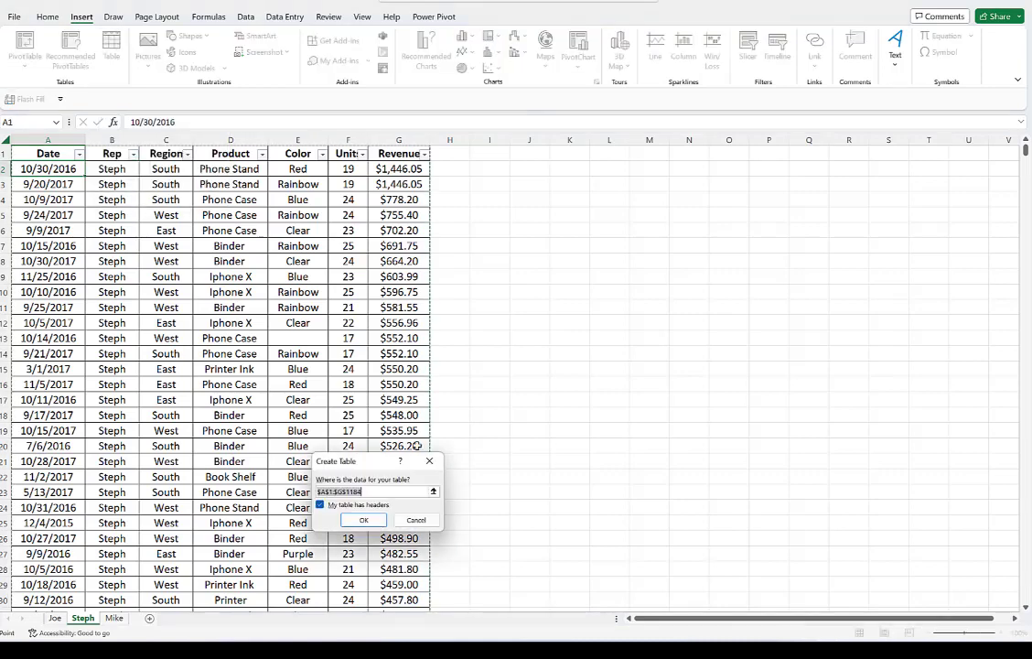
pyautogui.moveTo(364, 470); pyautogui.dragTo(466, 262)
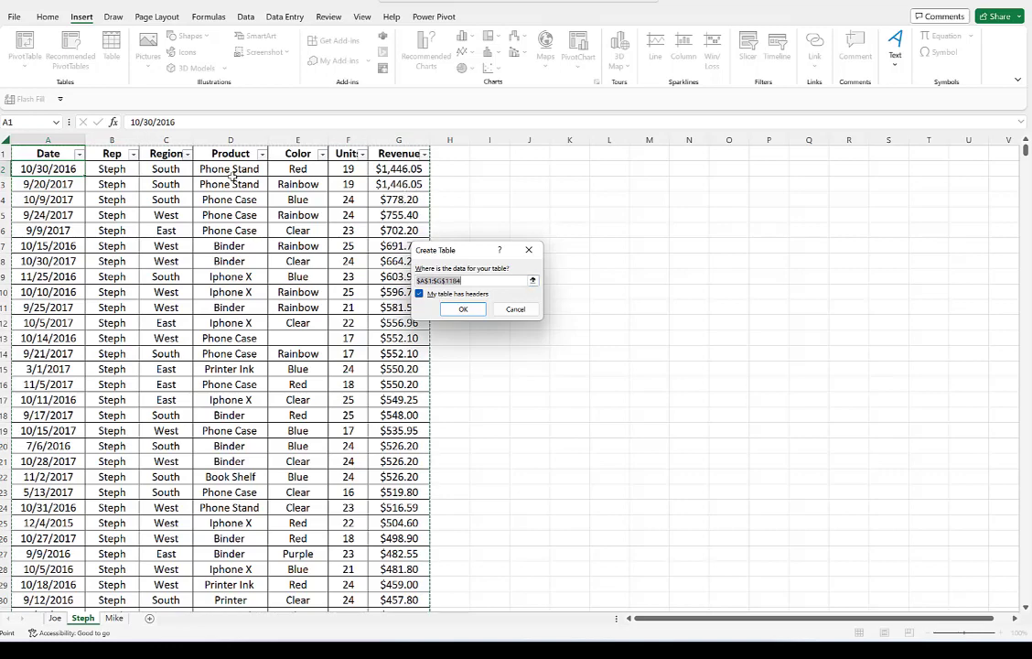
pyautogui.click(461, 311)
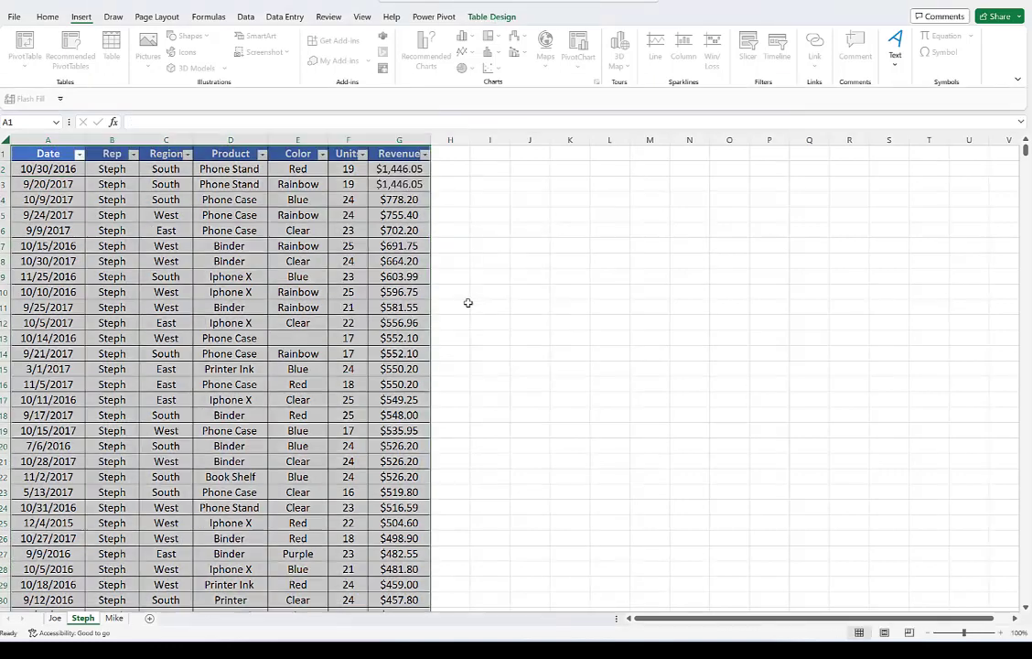
# - Apply the plain, colourless Light table style to the table on the second sheet
pyautogui.click(285, 241)
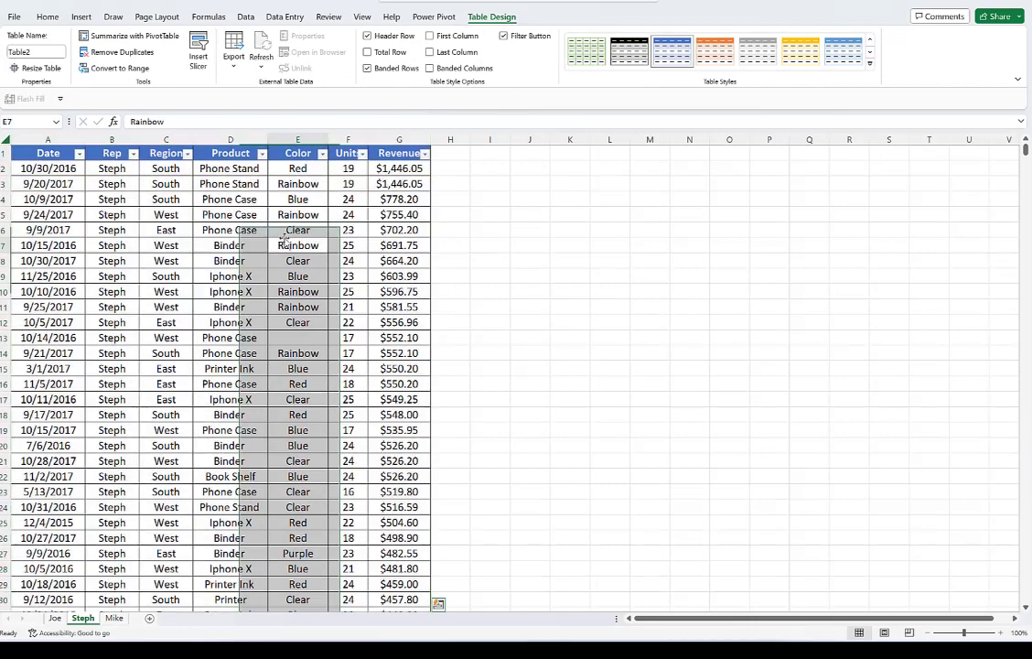
pyautogui.click(183, 201)
pyautogui.moveTo(33, 153); pyautogui.dragTo(229, 153)
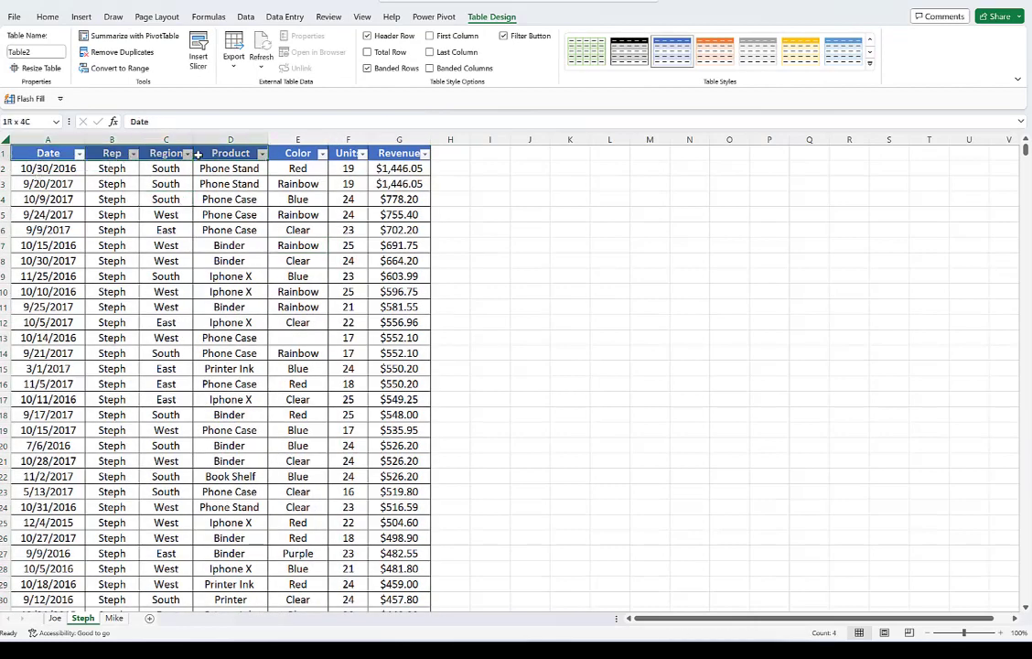
pyautogui.moveTo(229, 214); pyautogui.dragTo(297, 198)
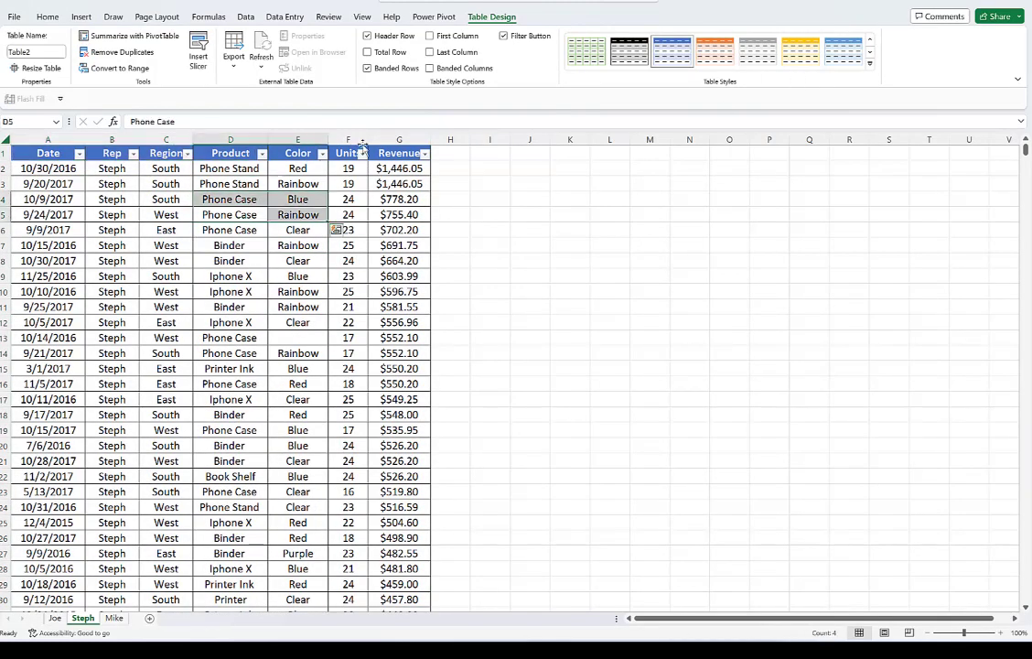
pyautogui.click(869, 65)
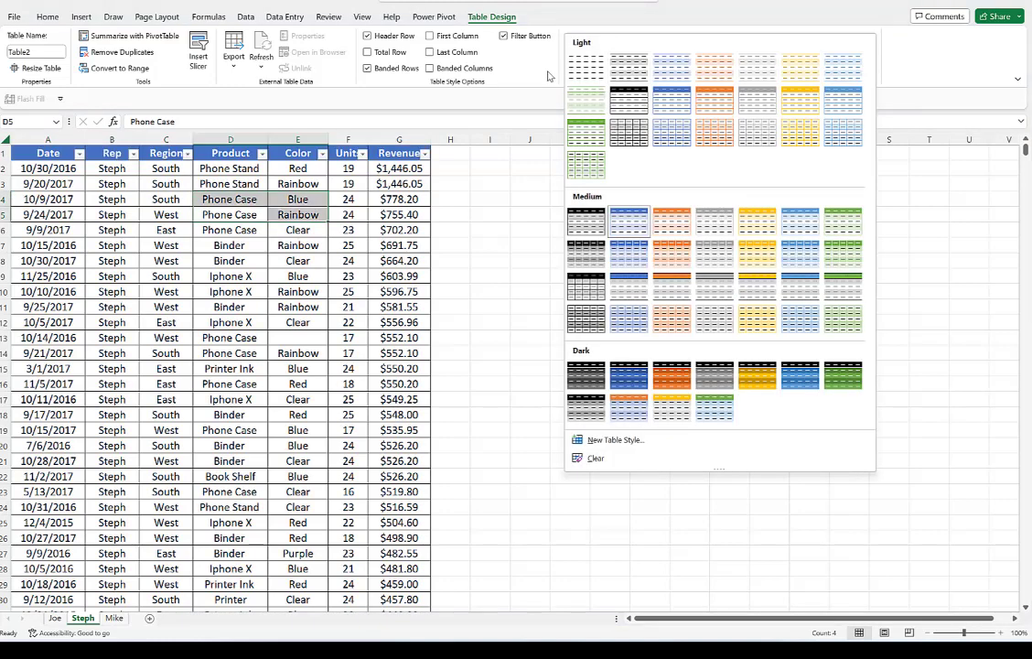
pyautogui.click(578, 71)
pyautogui.click(169, 200)
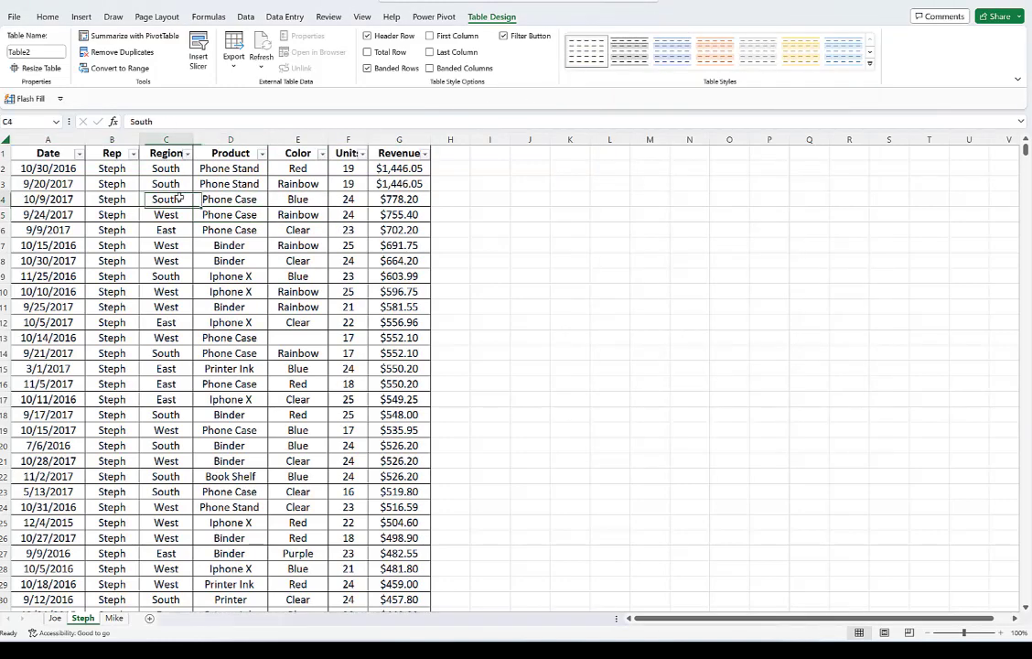
# - Check on the third and second sheets that the sales data is already set up as a table
pyautogui.click(115, 619)
pyautogui.click(215, 198)
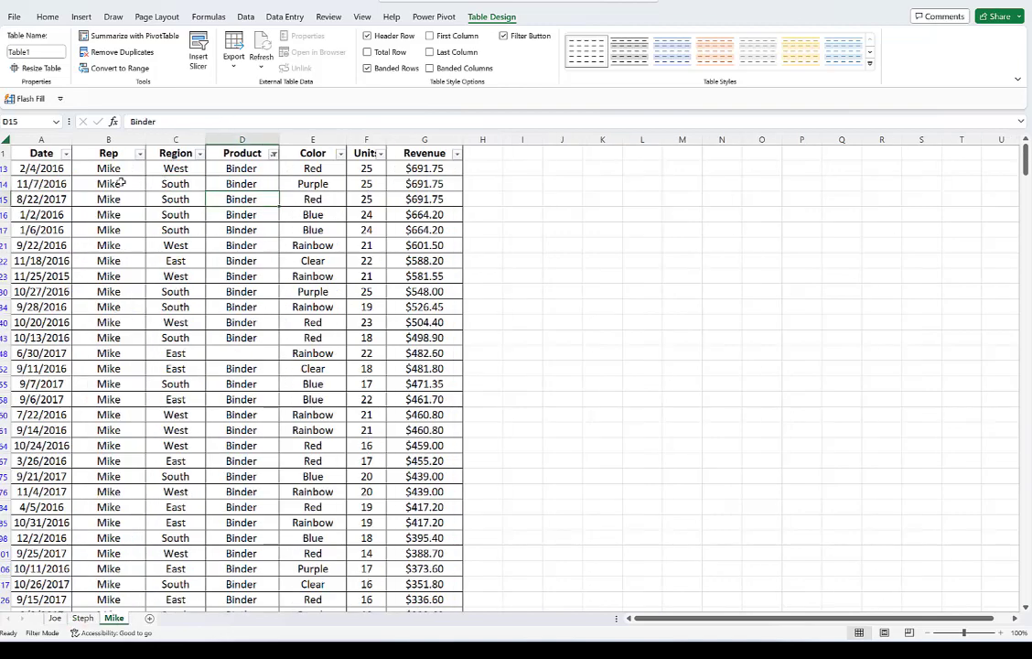
pyautogui.click(87, 618)
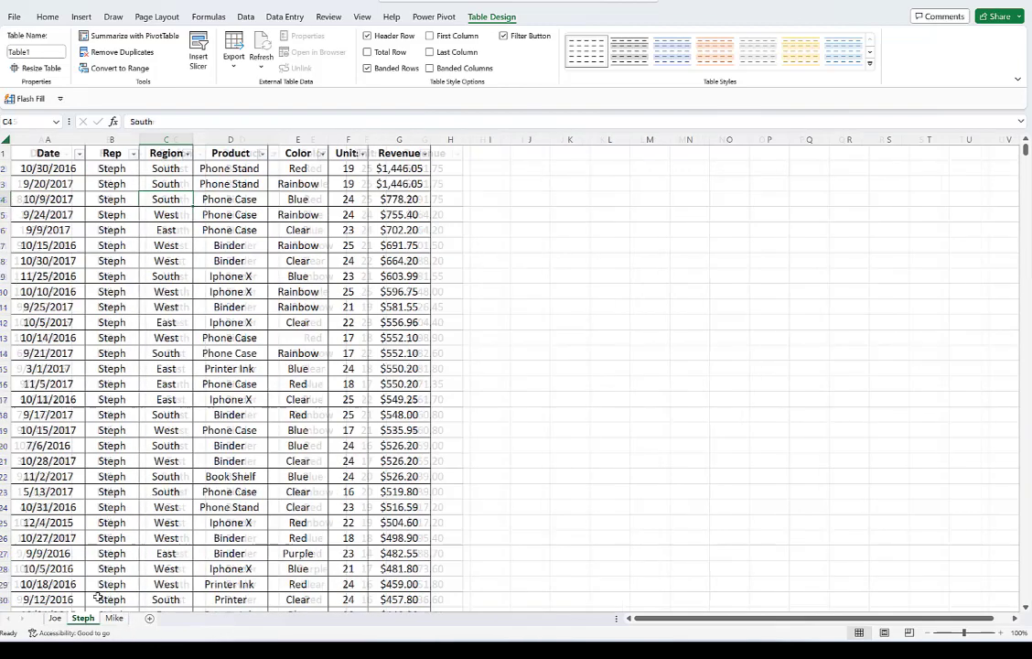
pyautogui.moveTo(111, 199); pyautogui.dragTo(112, 184)
pyautogui.click(82, 16)
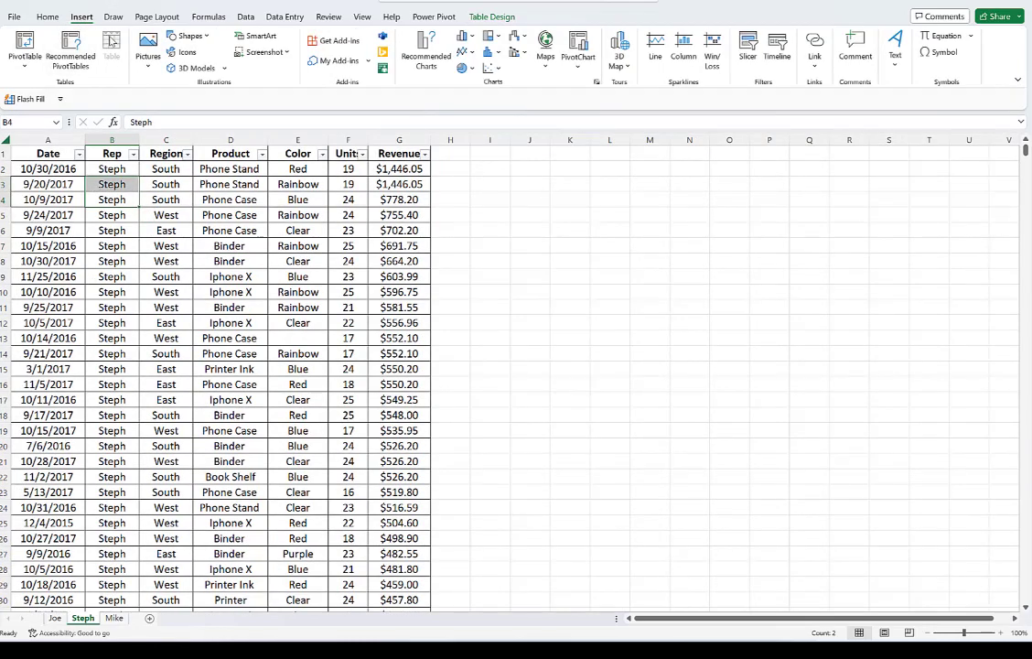
pyautogui.click(212, 211)
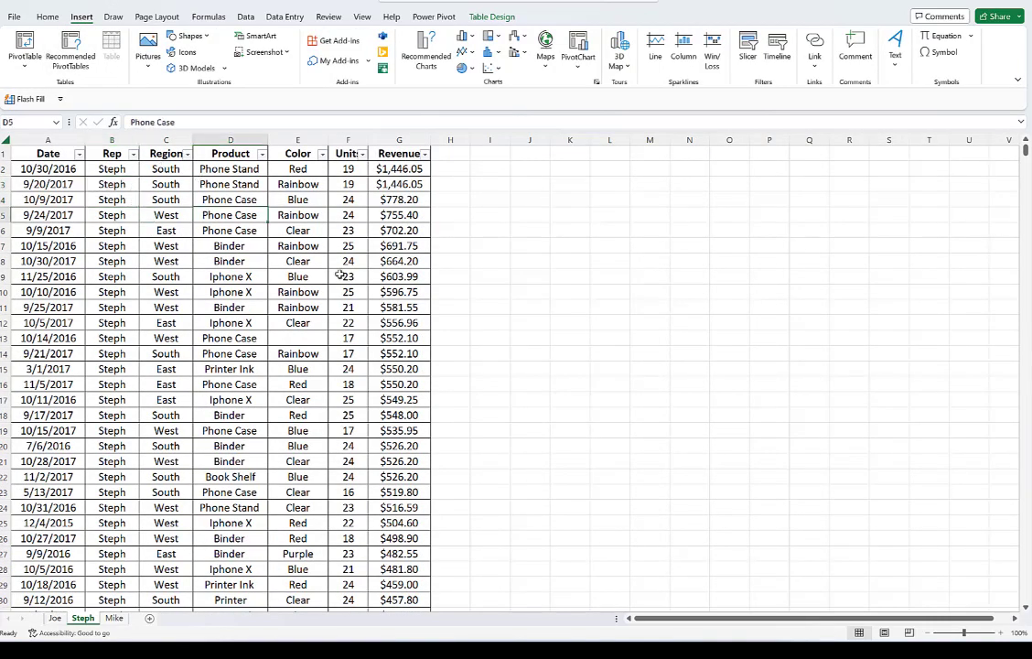
# - Convert the sales data on the first sheet into a table with headers
pyautogui.click(59, 620)
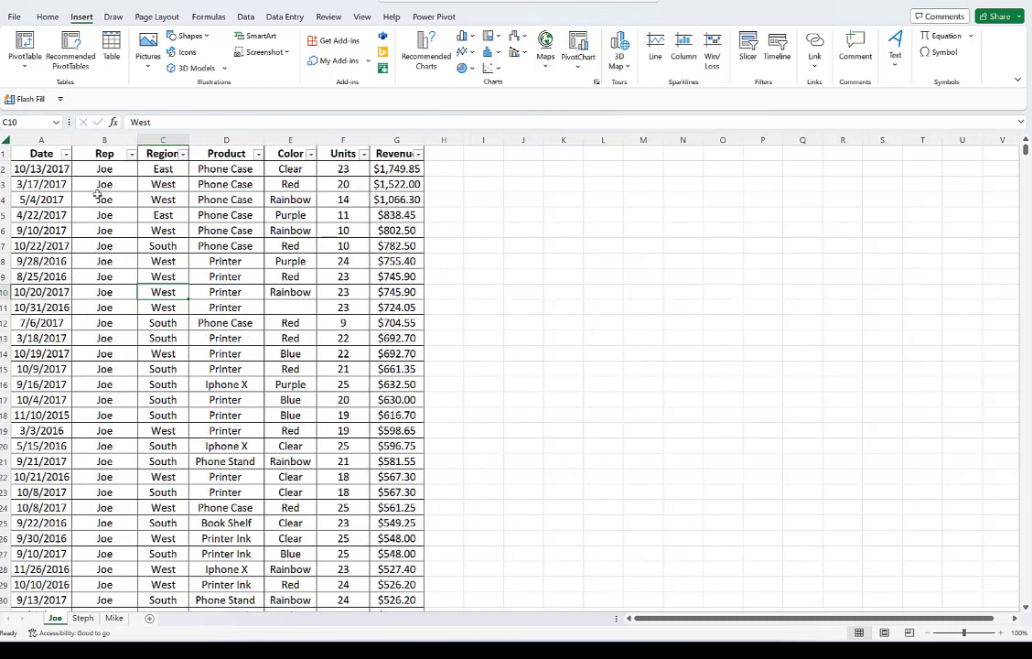
pyautogui.click(96, 186)
pyautogui.click(60, 165)
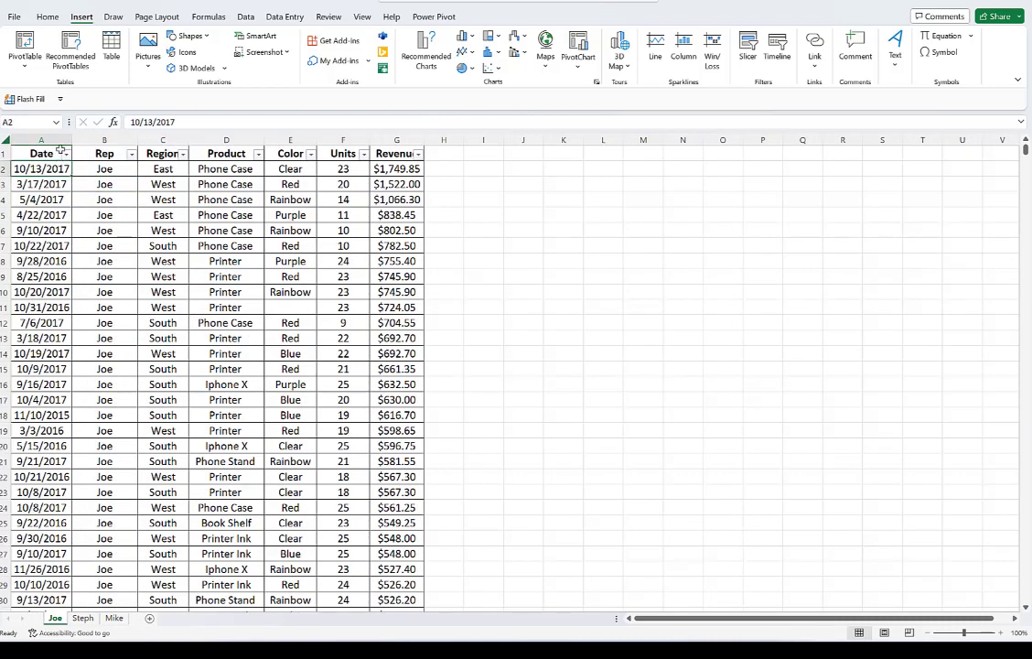
pyautogui.click(111, 53)
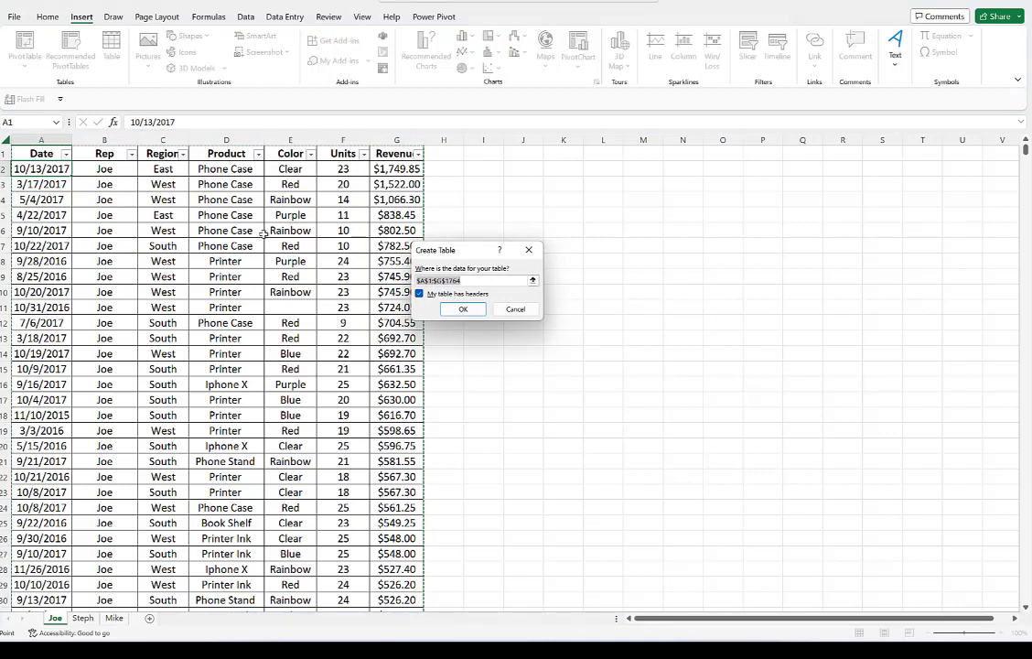
pyautogui.click(462, 308)
# - Apply the plain, colourless Light table style to the table on the first sheet
pyautogui.moveTo(184, 244); pyautogui.dragTo(198, 241)
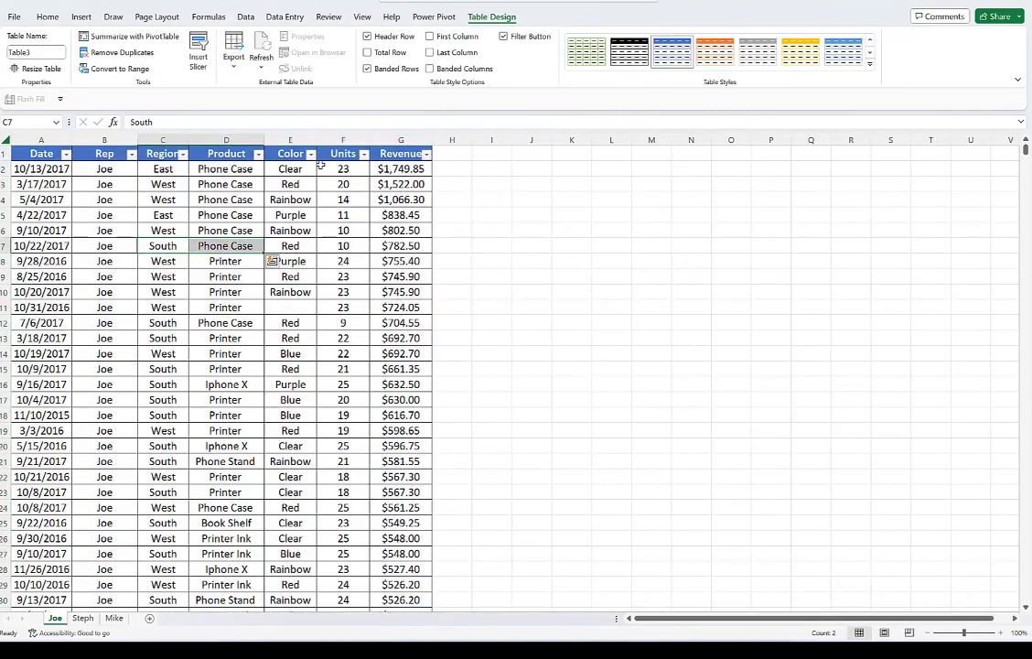
pyautogui.moveTo(90, 211); pyautogui.dragTo(121, 199)
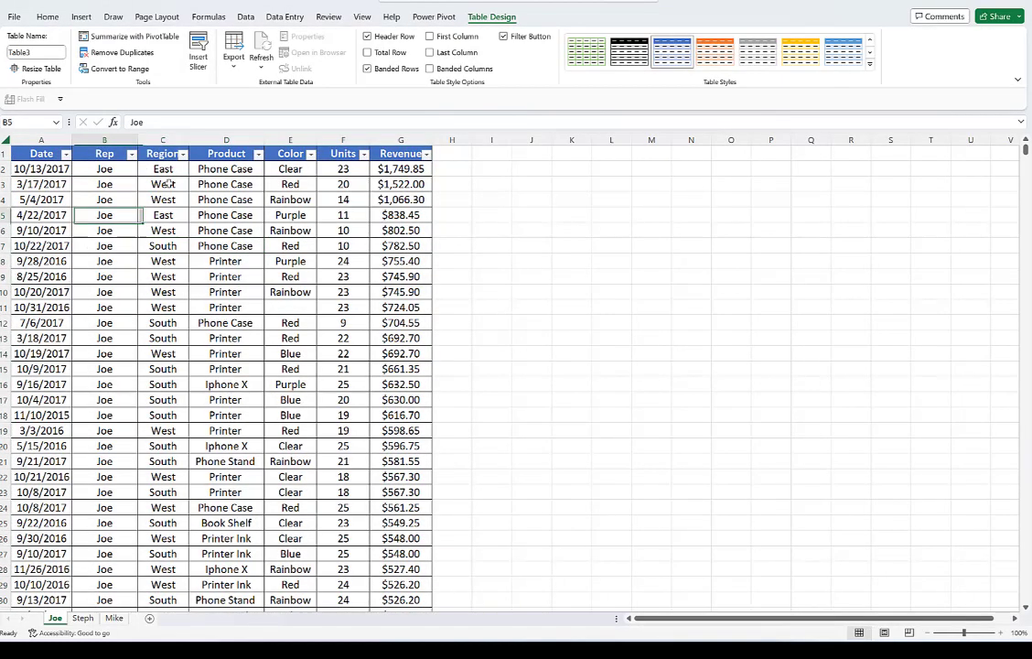
pyautogui.click(869, 63)
pyautogui.click(590, 76)
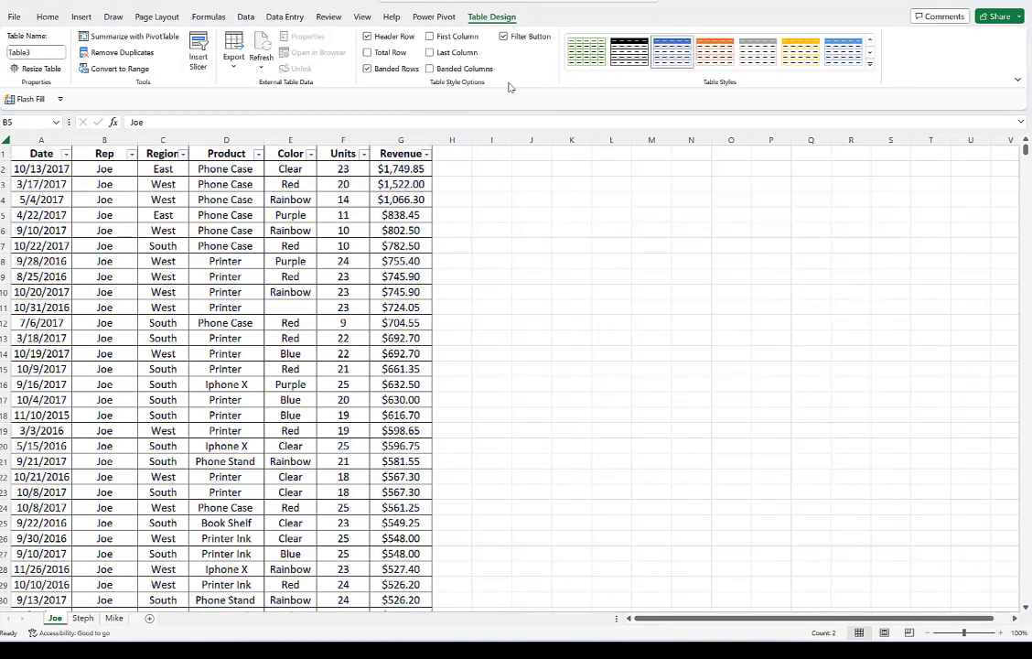
pyautogui.click(225, 230)
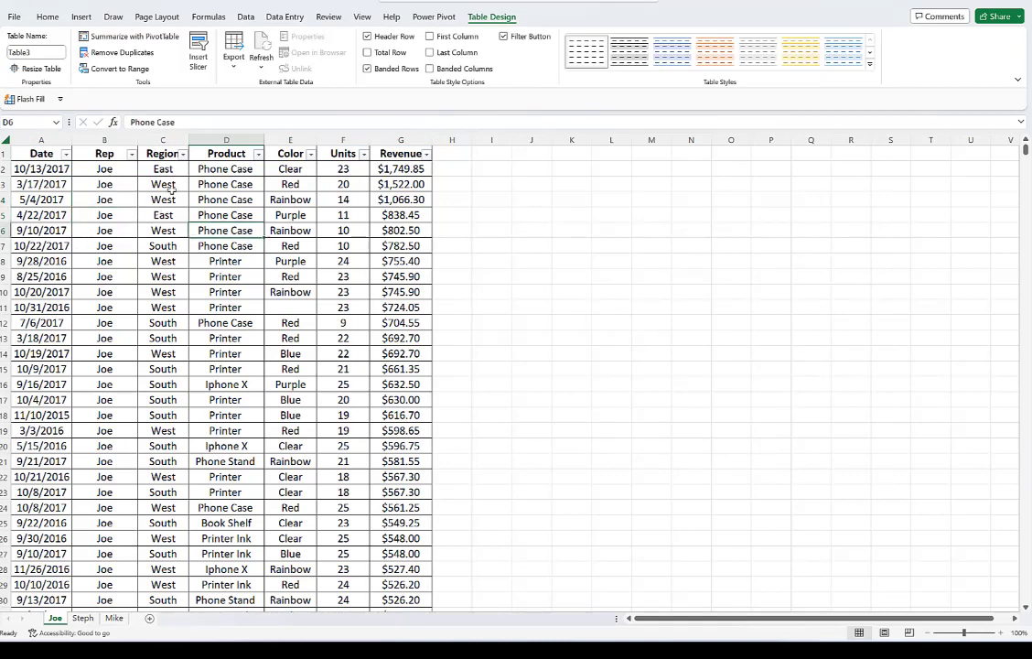
pyautogui.click(869, 64)
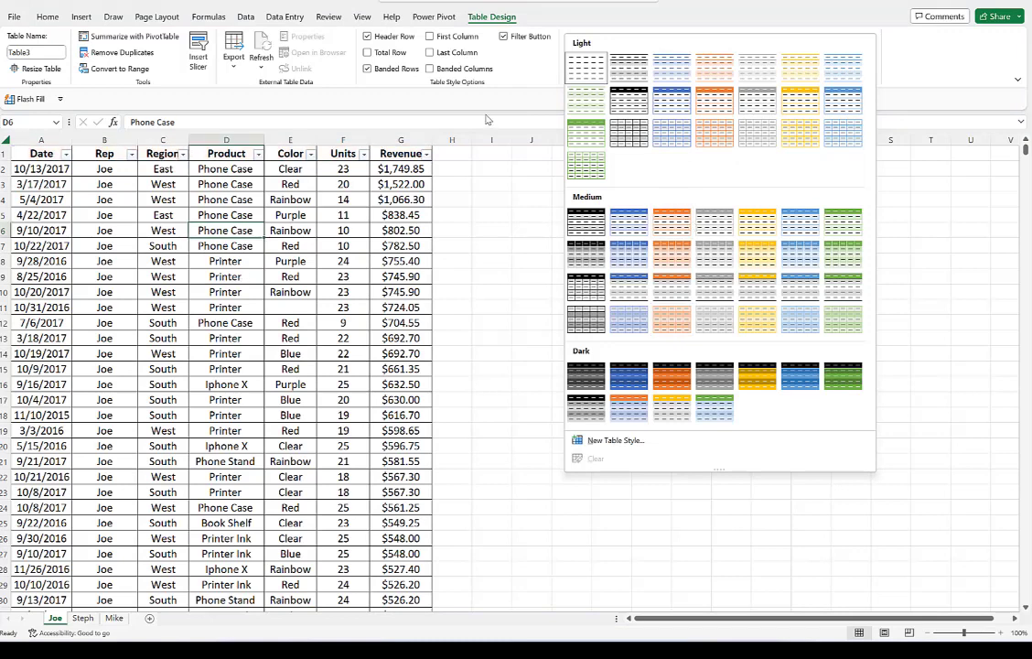
pyautogui.click(592, 69)
pyautogui.click(192, 222)
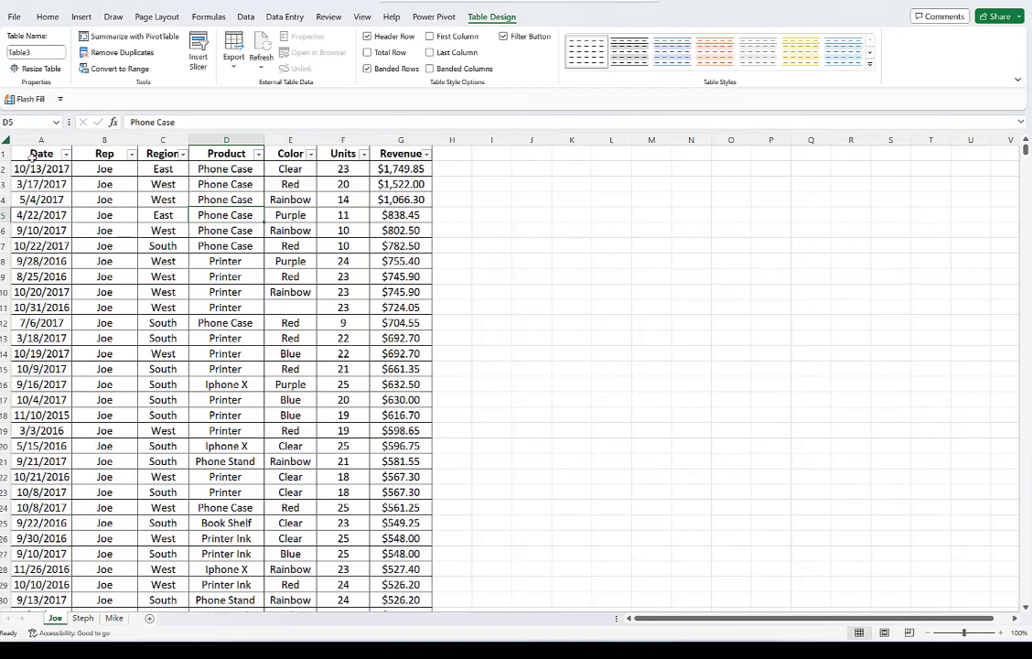
# - Check the column headers on the first sheet and compare them with the tables on the other two sheets
pyautogui.moveTo(32, 155); pyautogui.dragTo(37, 169)
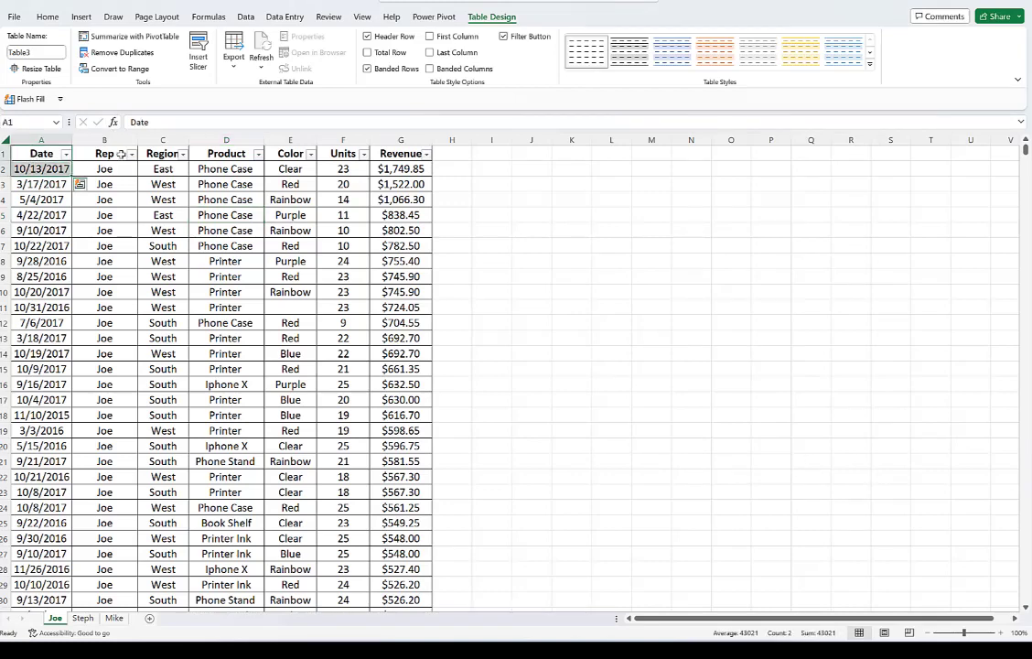
pyautogui.click(82, 617)
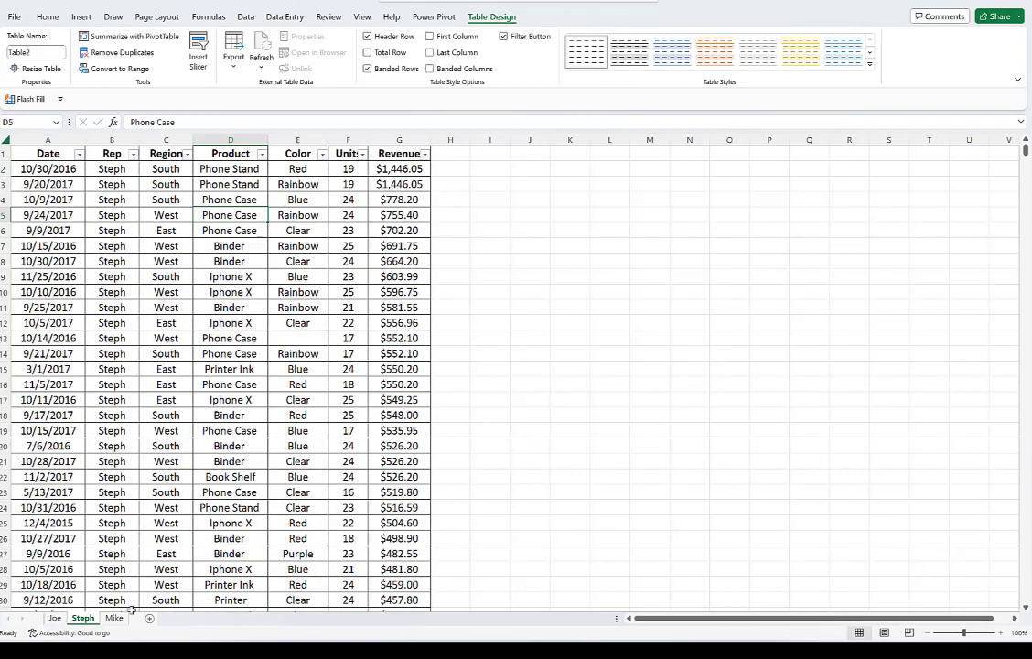
pyautogui.hotkey('ctrl', 'pagedown')
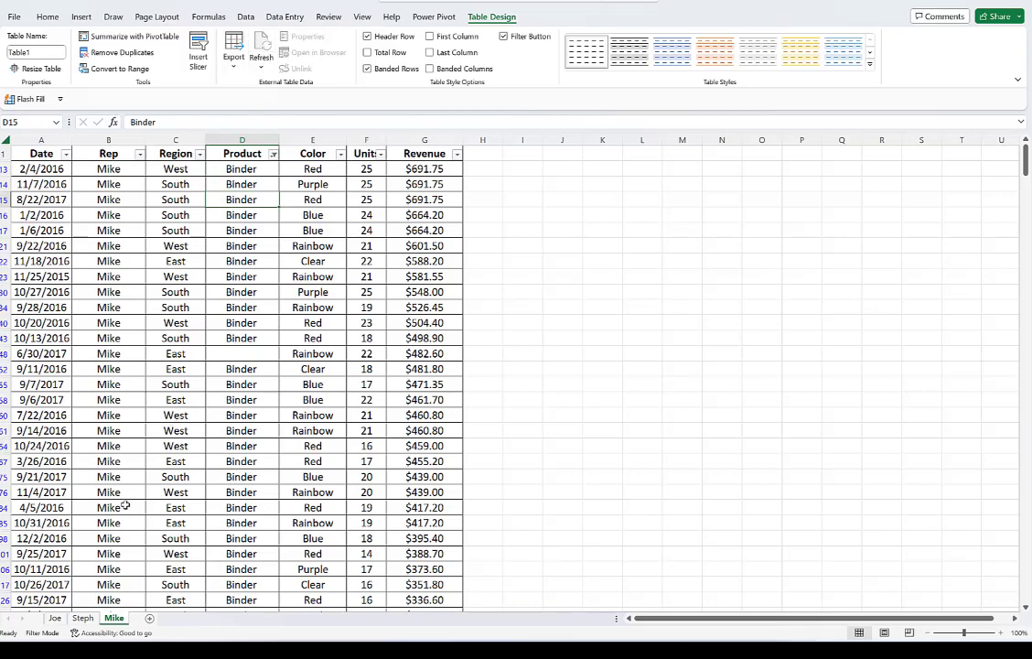
pyautogui.click(81, 619)
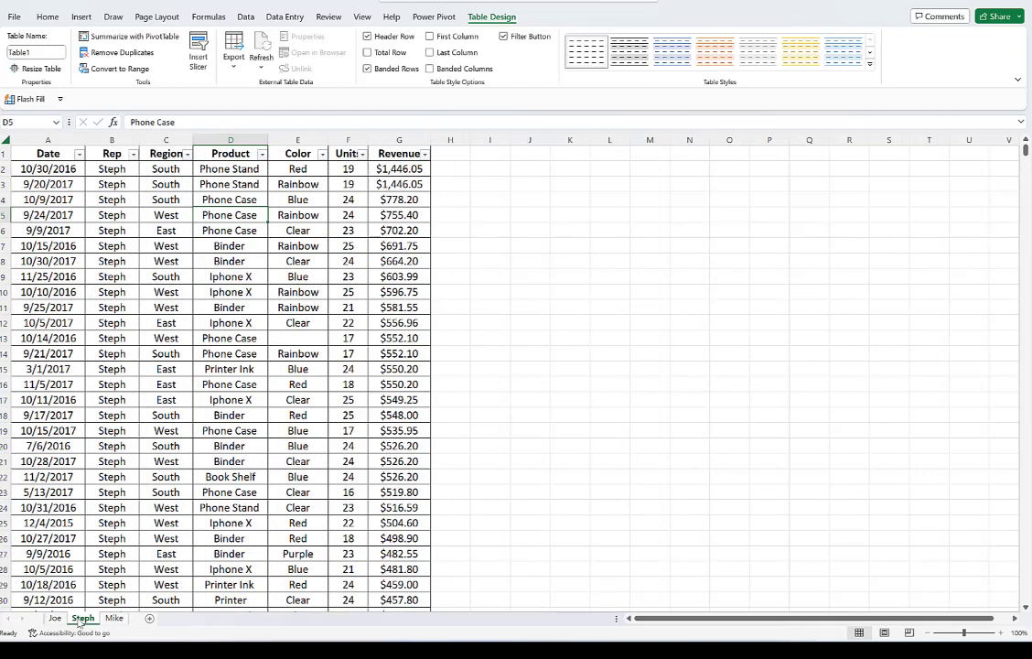
# - Create a query from the first sheet's table and open it in the Power Query Editor
pyautogui.click(53, 618)
pyautogui.click(118, 248)
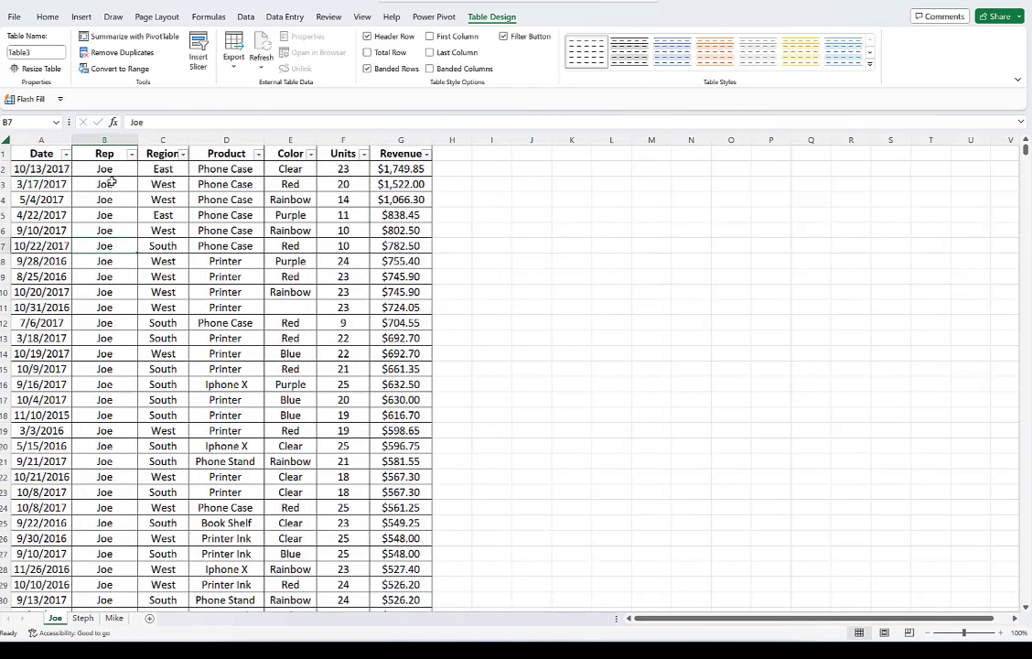
pyautogui.click(47, 169)
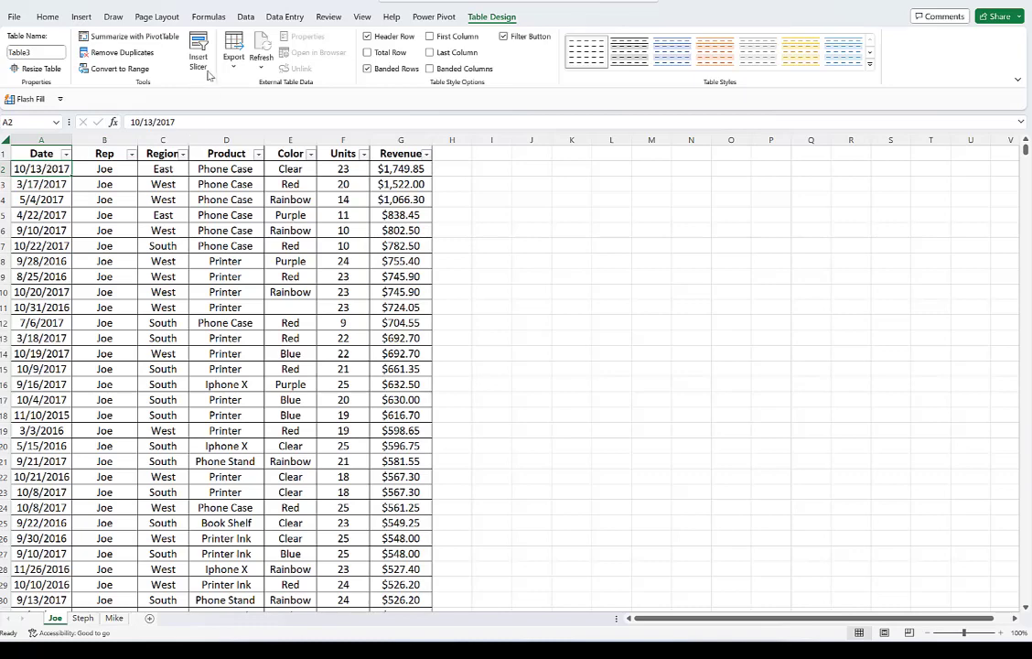
pyautogui.click(247, 17)
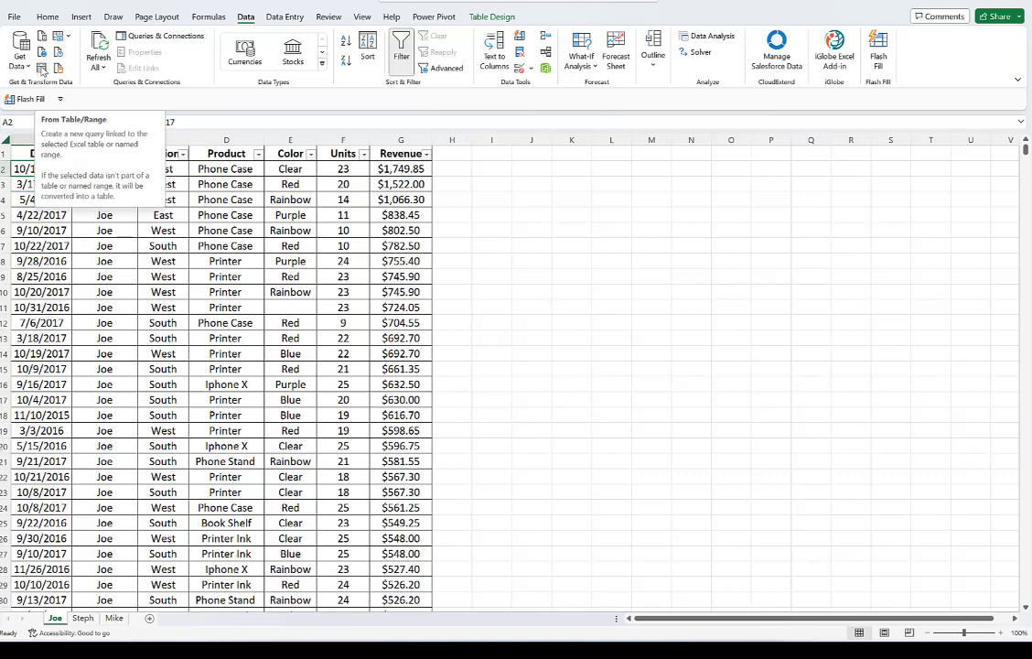
pyautogui.click(42, 68)
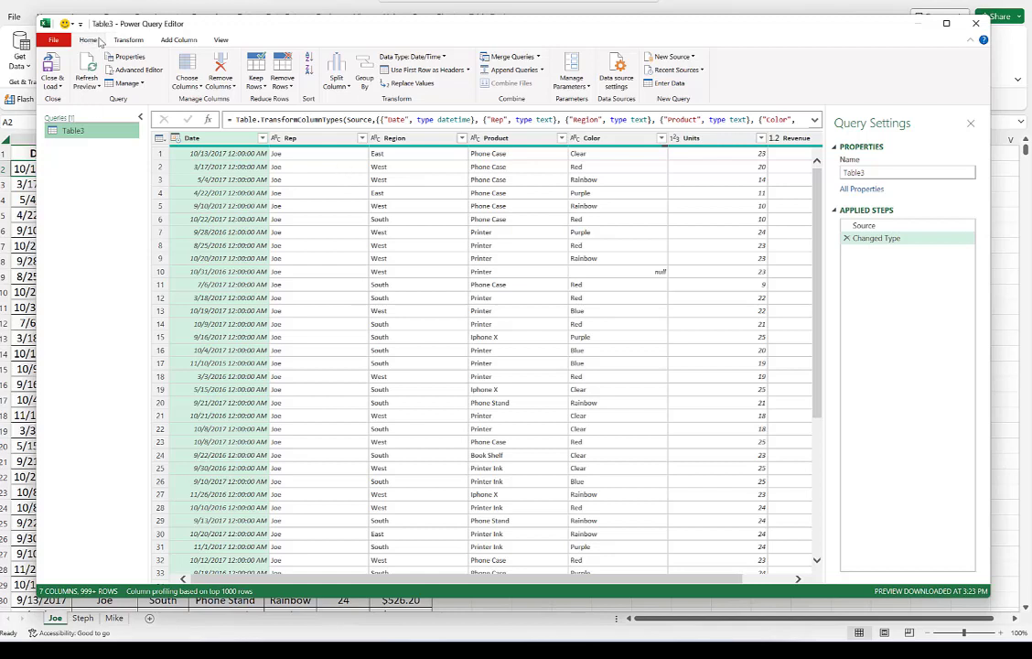
# - Load the first sheet's table query back to the workbook as Only Create Connection
pyautogui.click(61, 88)
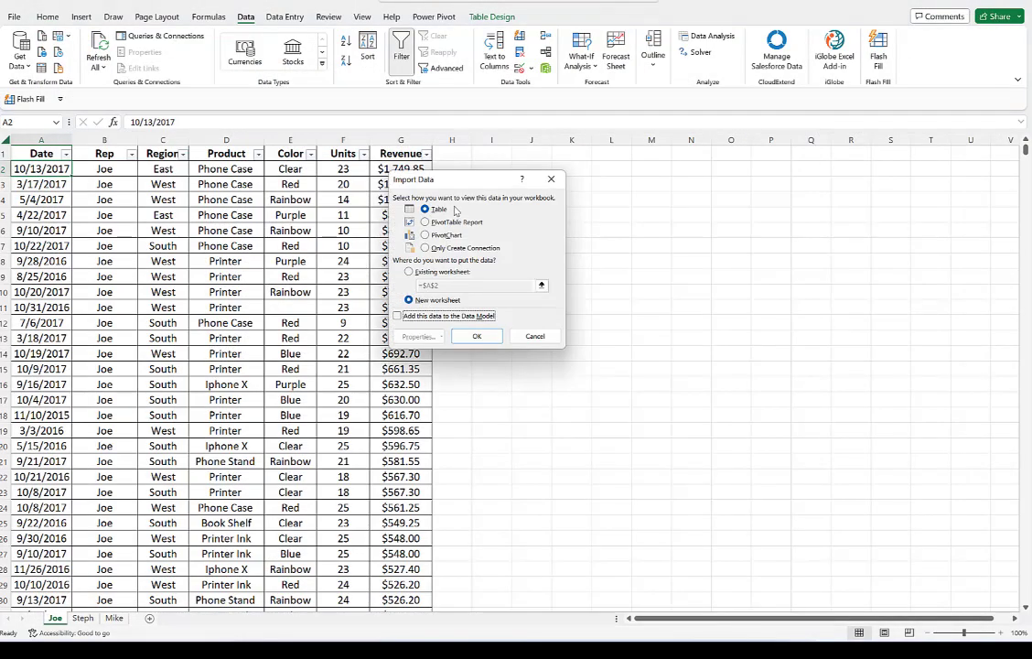
pyautogui.click(425, 249)
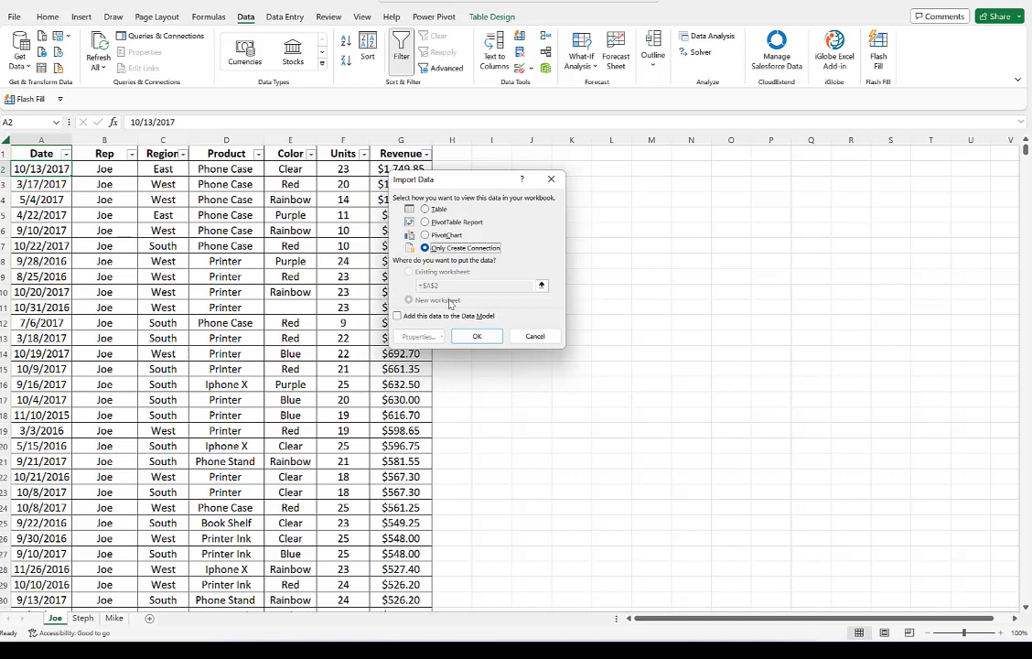
pyautogui.click(477, 336)
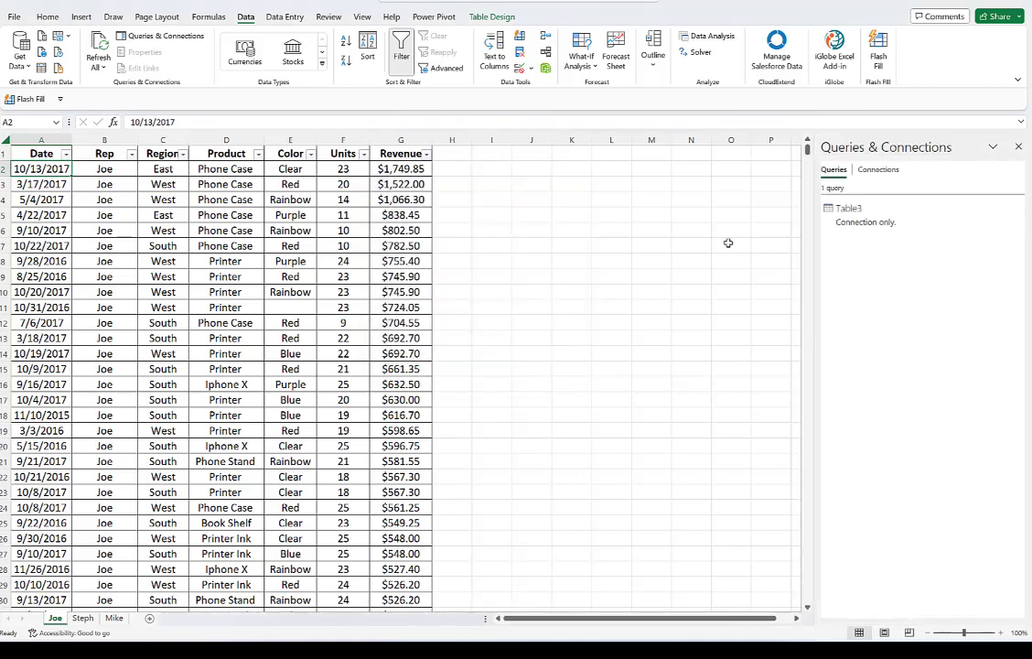
pyautogui.moveTo(850, 218)
# - Create a query from the second sheet's table and load it as Only Create Connection
pyautogui.click(83, 618)
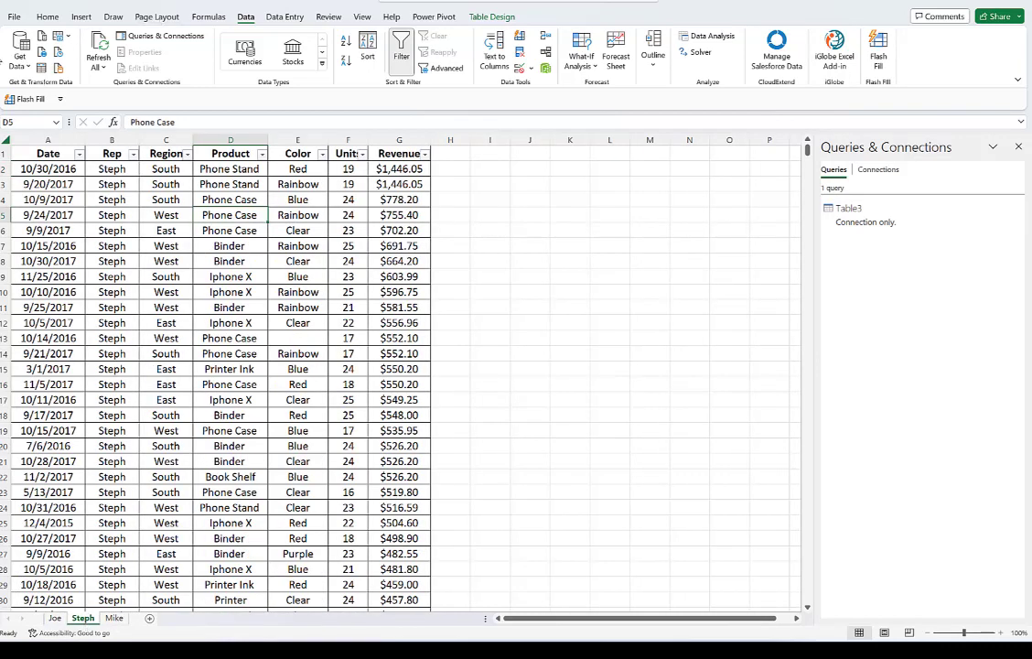
pyautogui.click(40, 69)
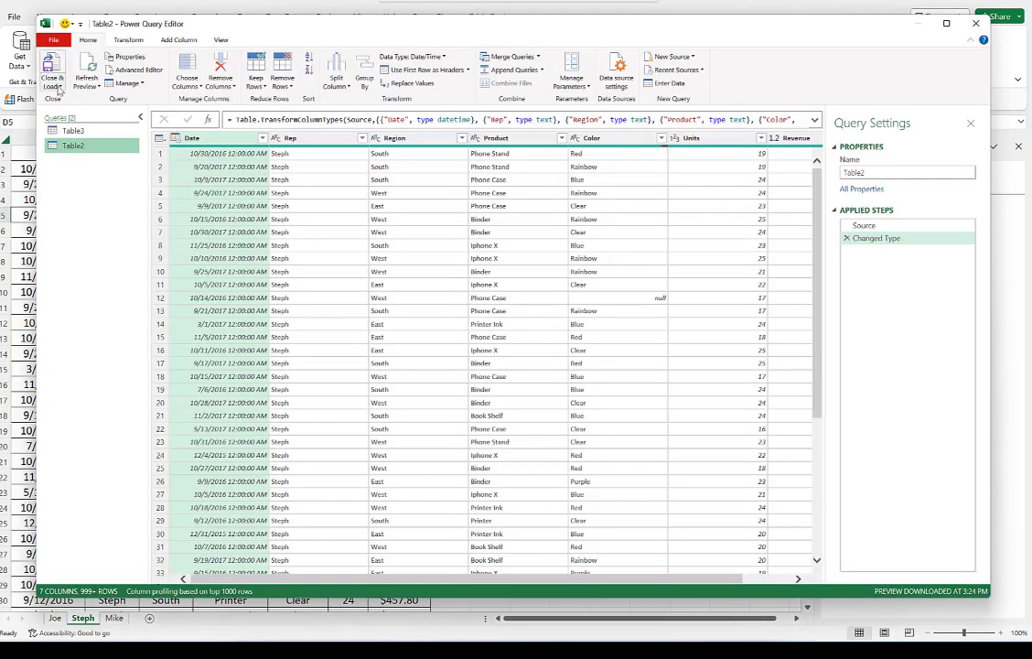
pyautogui.click(57, 87)
pyautogui.click(55, 112)
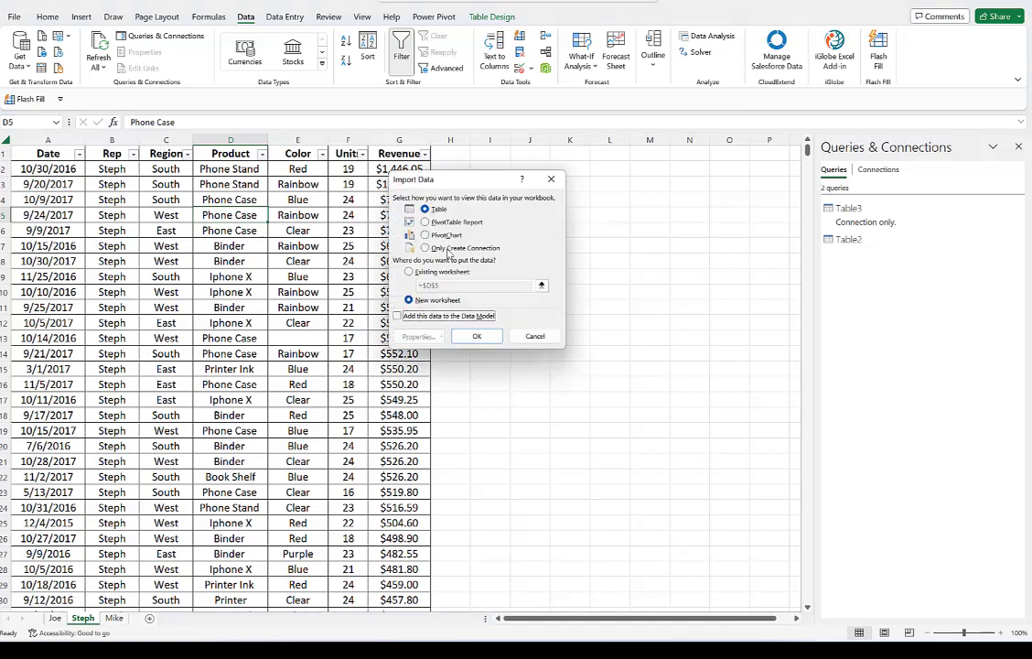
pyautogui.click(424, 249)
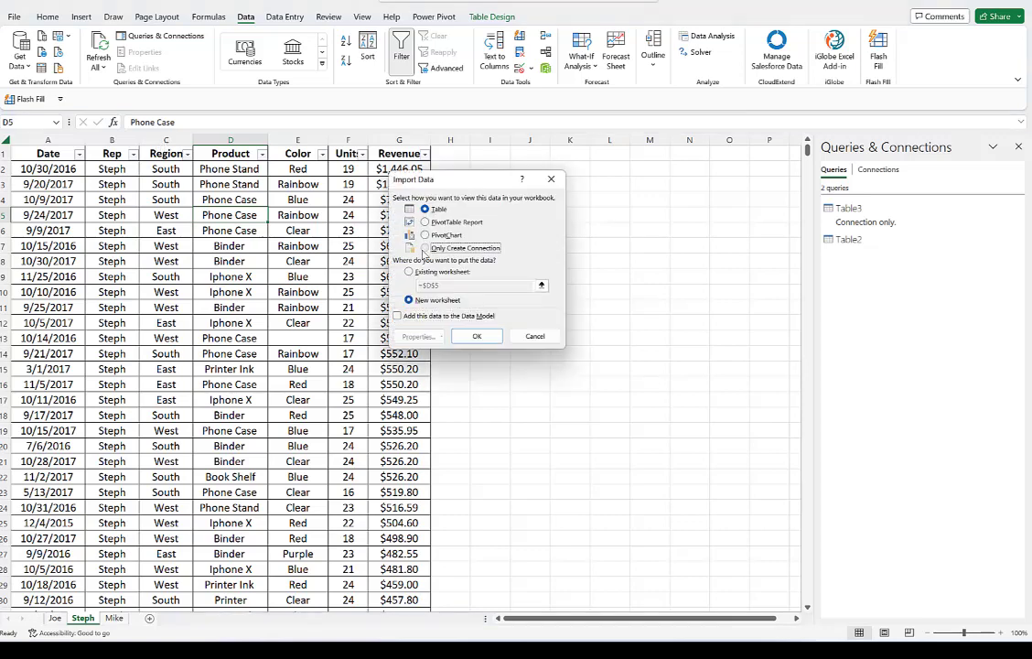
pyautogui.click(480, 337)
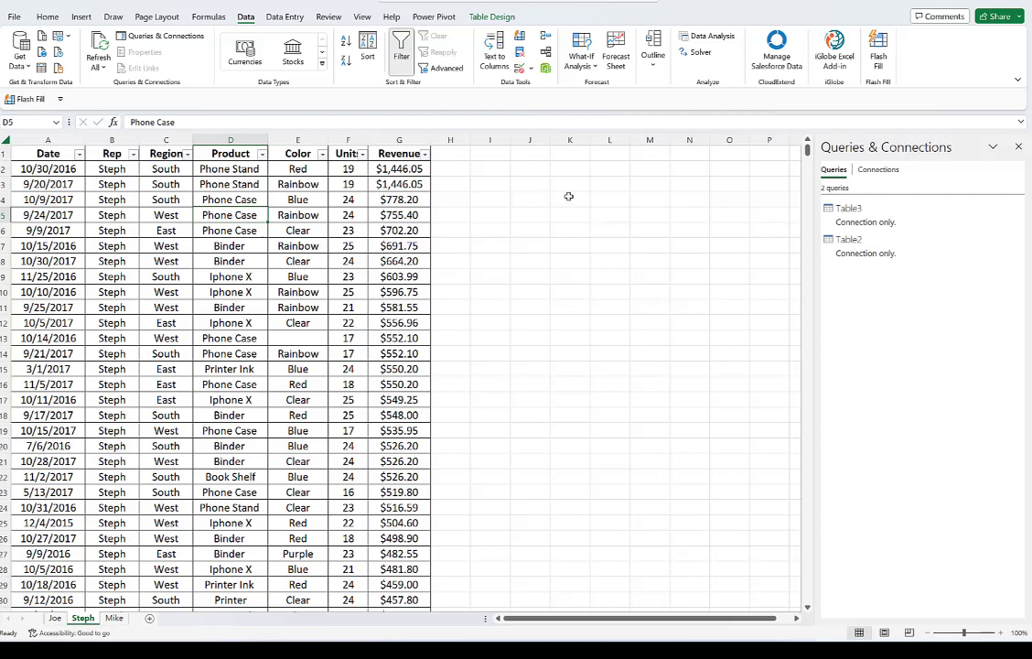
# - Create a query from the third sheet's table and load it as Only Create Connection
pyautogui.click(112, 619)
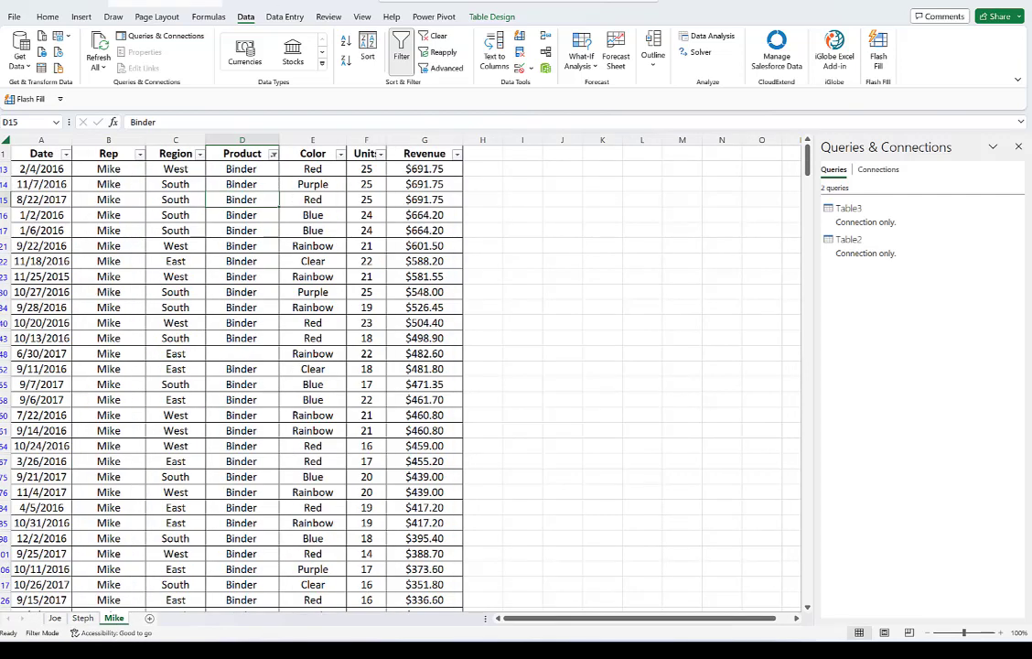
pyautogui.click(40, 67)
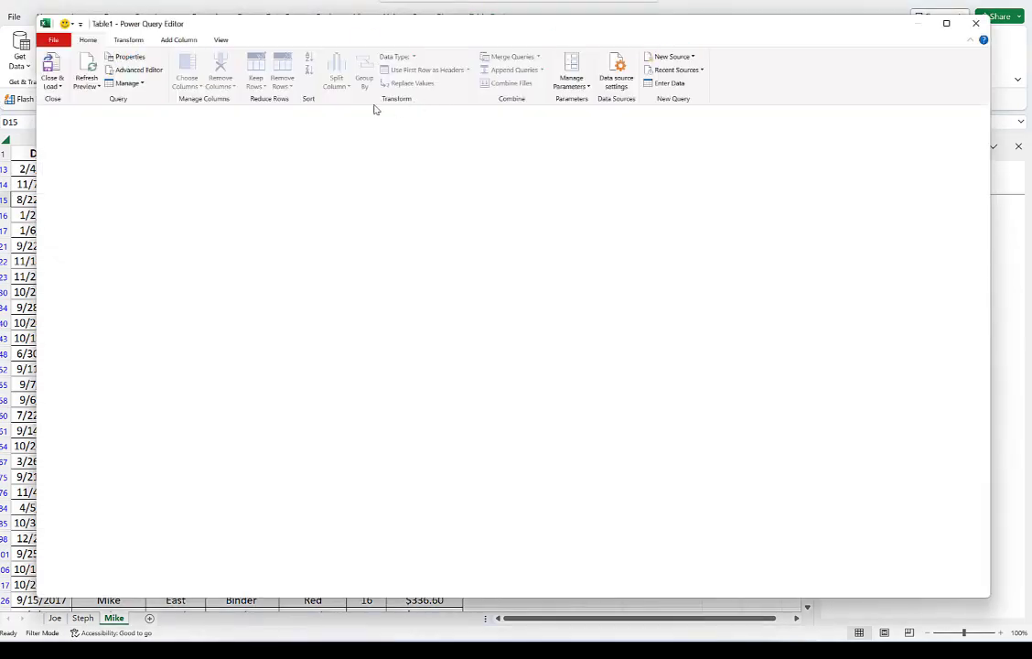
pyautogui.click(55, 86)
pyautogui.click(28, 97)
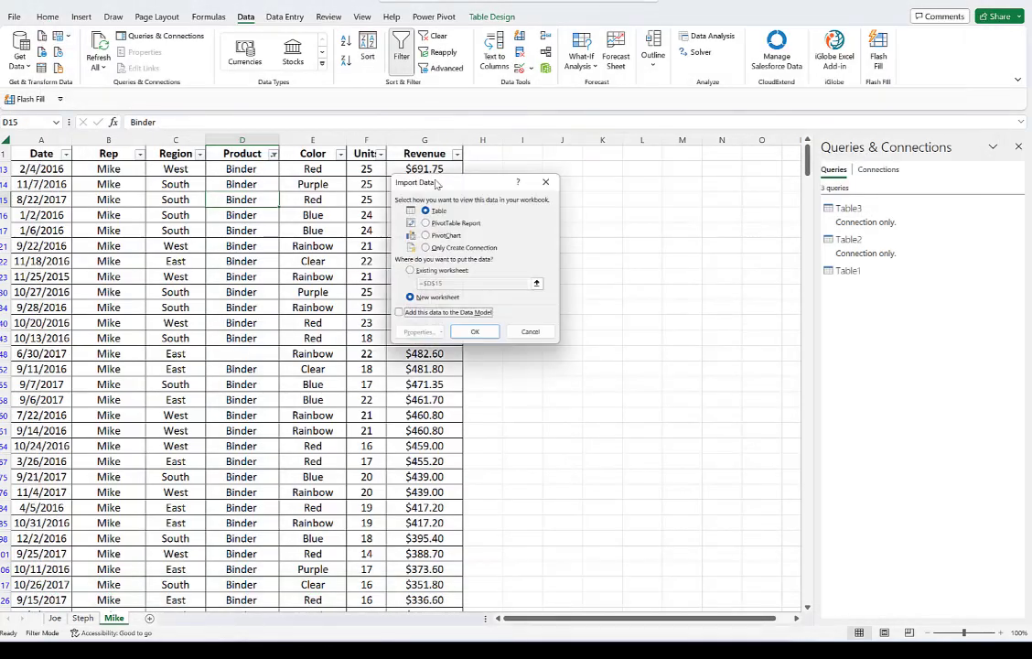
pyautogui.click(424, 248)
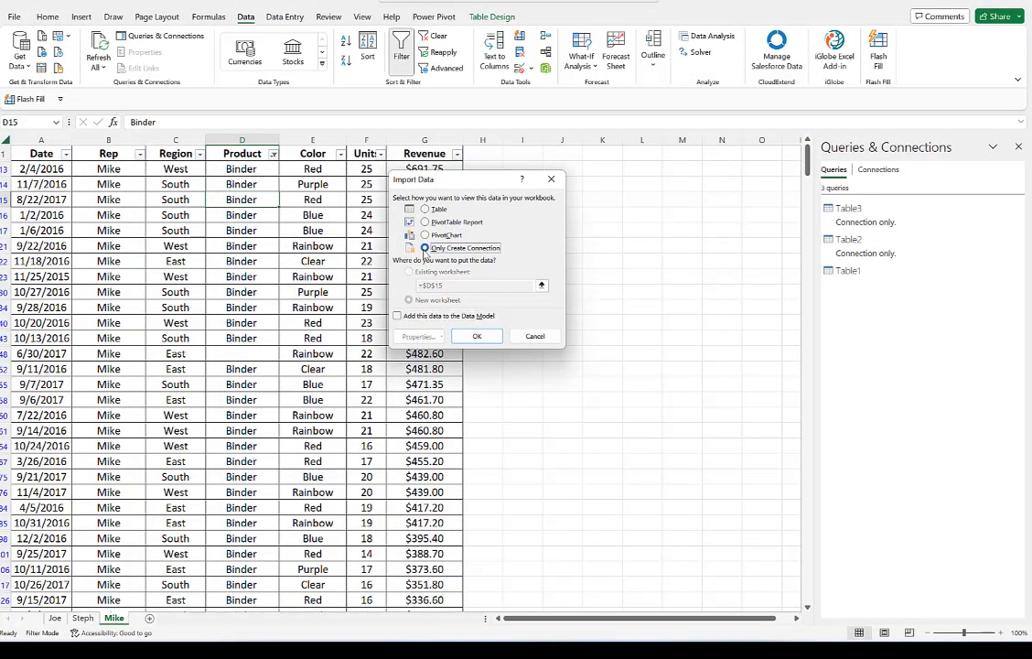
pyautogui.click(474, 336)
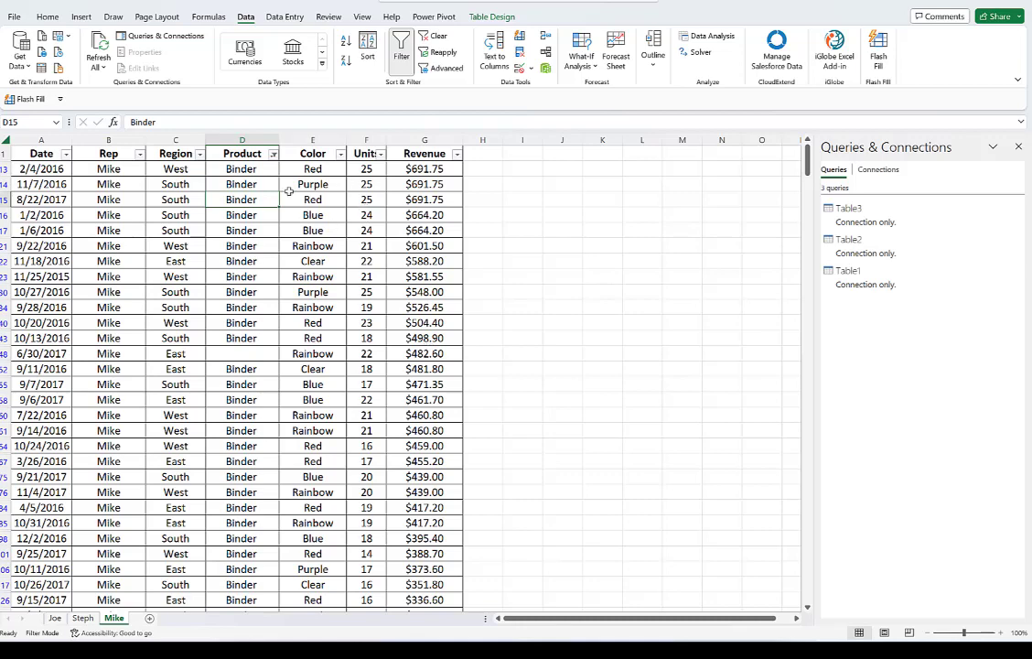
# - Start an Append of the workbook's queries and set it to combine three or more tables
pyautogui.click(25, 66)
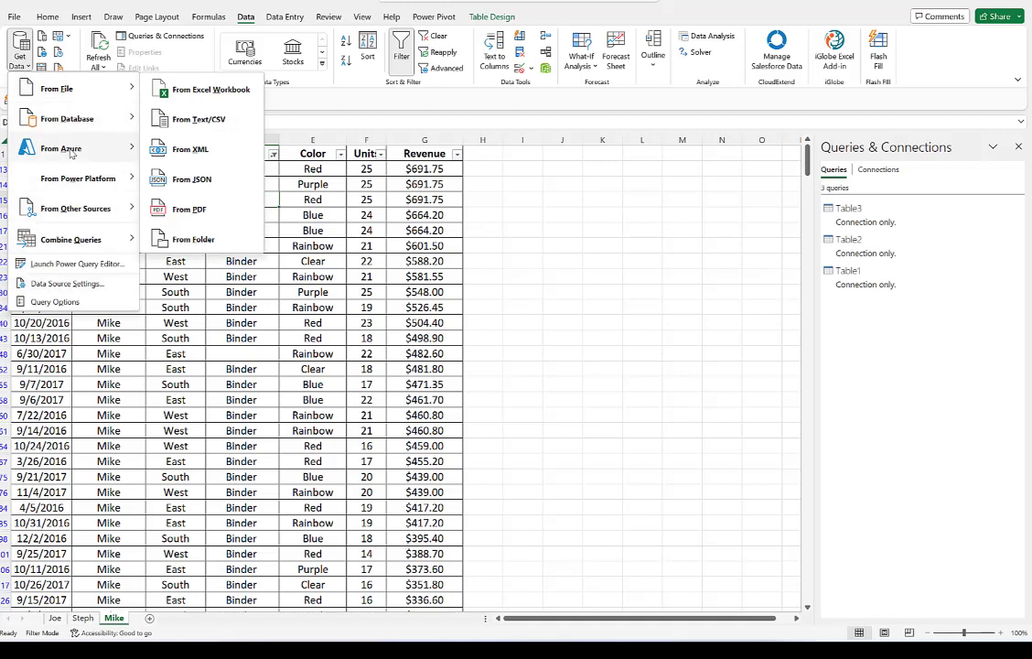
pyautogui.moveTo(81, 242)
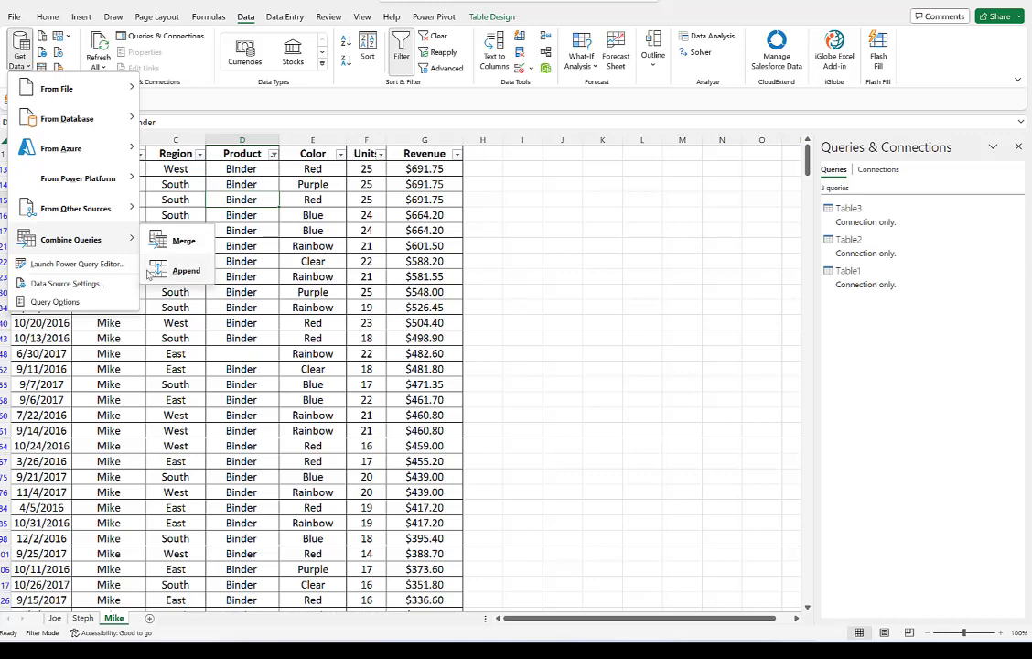
pyautogui.click(173, 271)
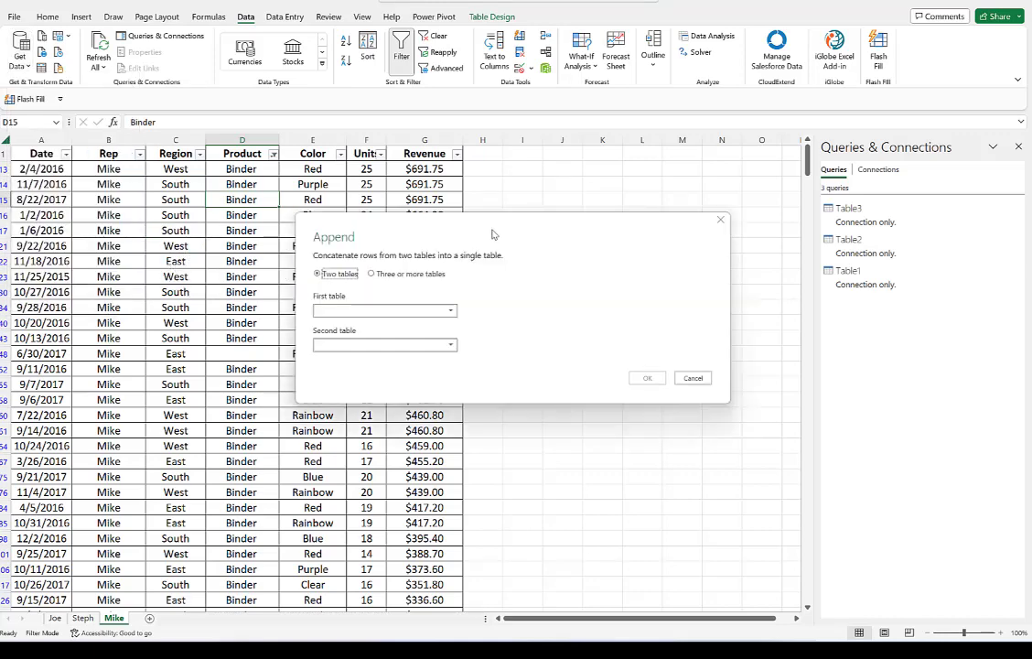
pyautogui.moveTo(491, 230); pyautogui.dragTo(418, 210)
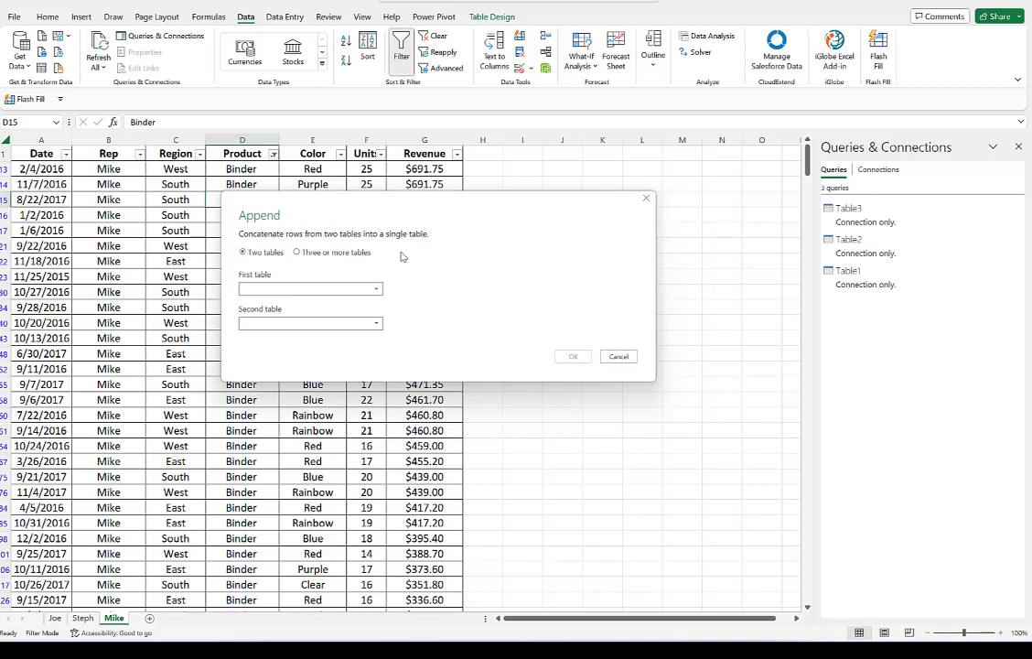
pyautogui.click(297, 252)
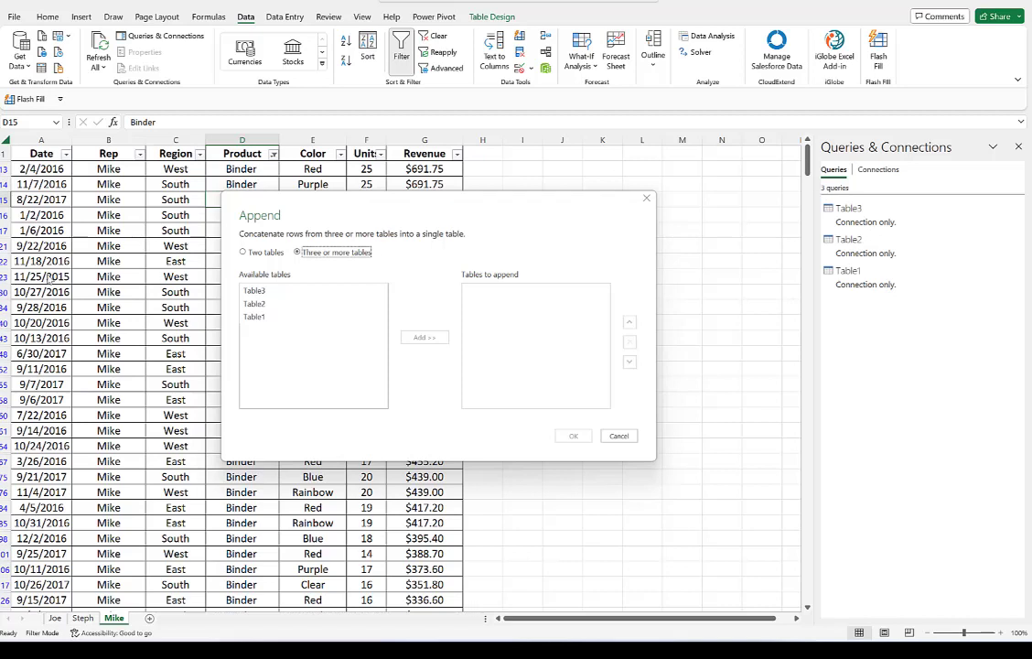
# - Add Table3, Table2 and Table1 to the tables to append and create the combined query
pyautogui.click(261, 293)
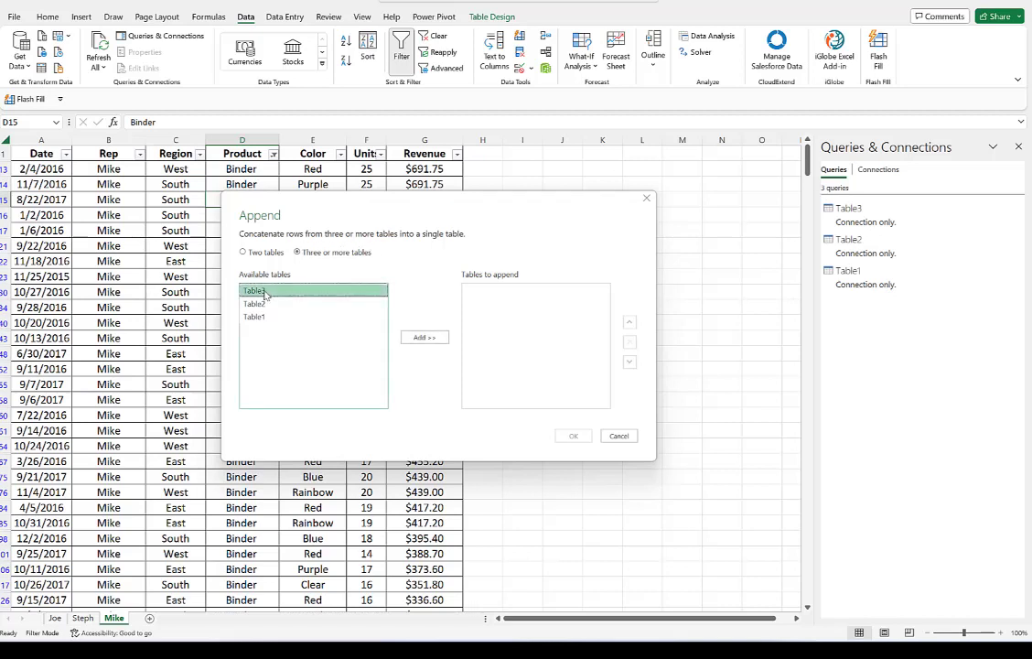
pyautogui.press('Down')
pyautogui.press('Down')
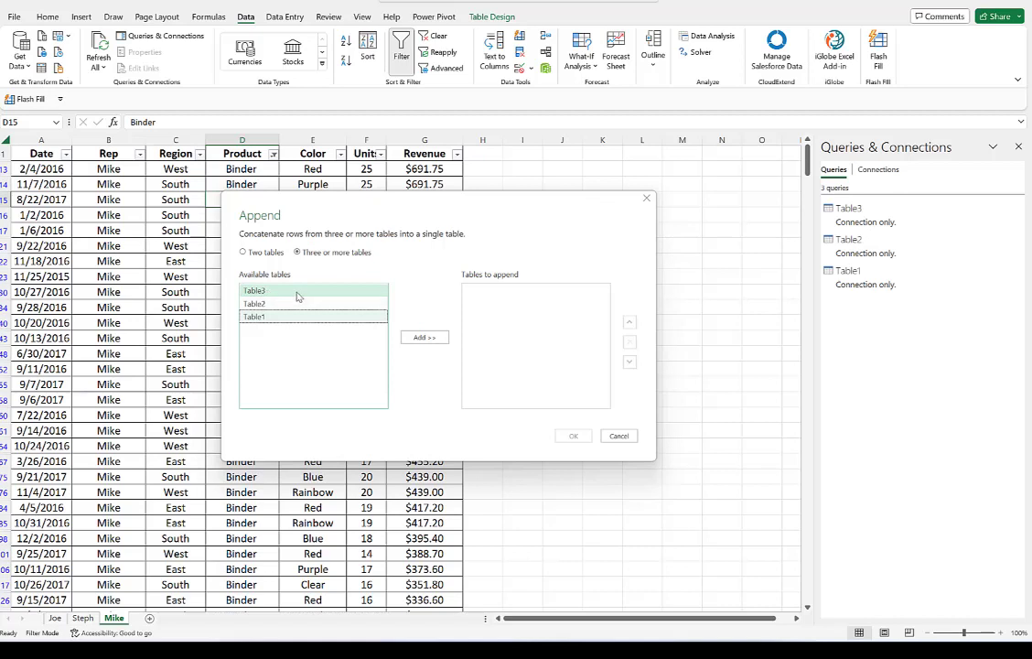
pyautogui.keyDown('ctrl'); pyautogui.click(293, 305); pyautogui.keyUp('ctrl')
pyautogui.keyDown('ctrl'); pyautogui.click(291, 318); pyautogui.keyUp('ctrl')
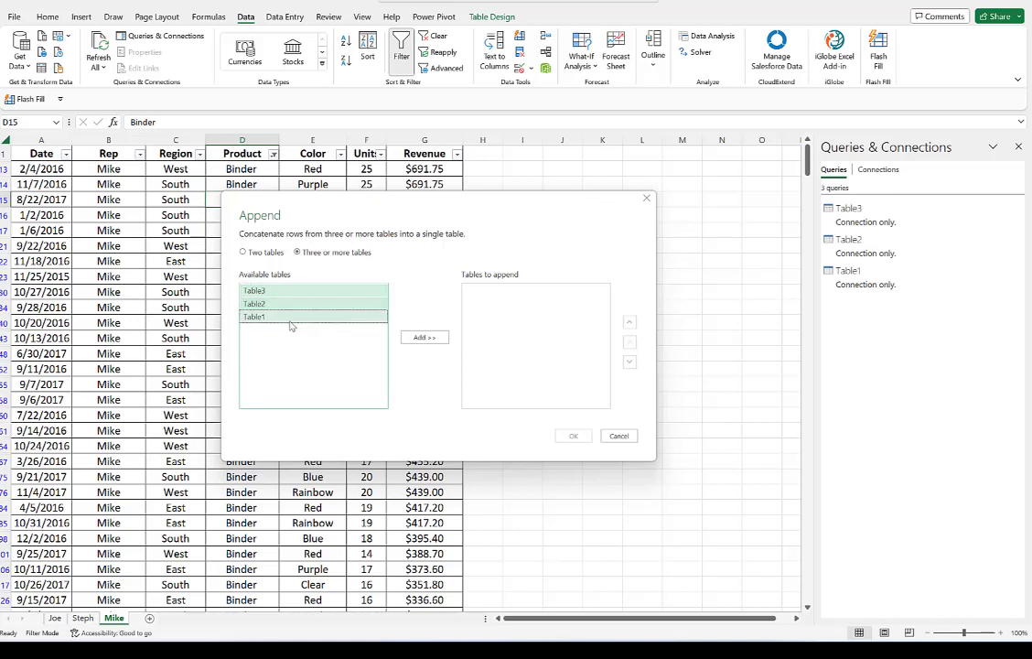
pyautogui.click(429, 338)
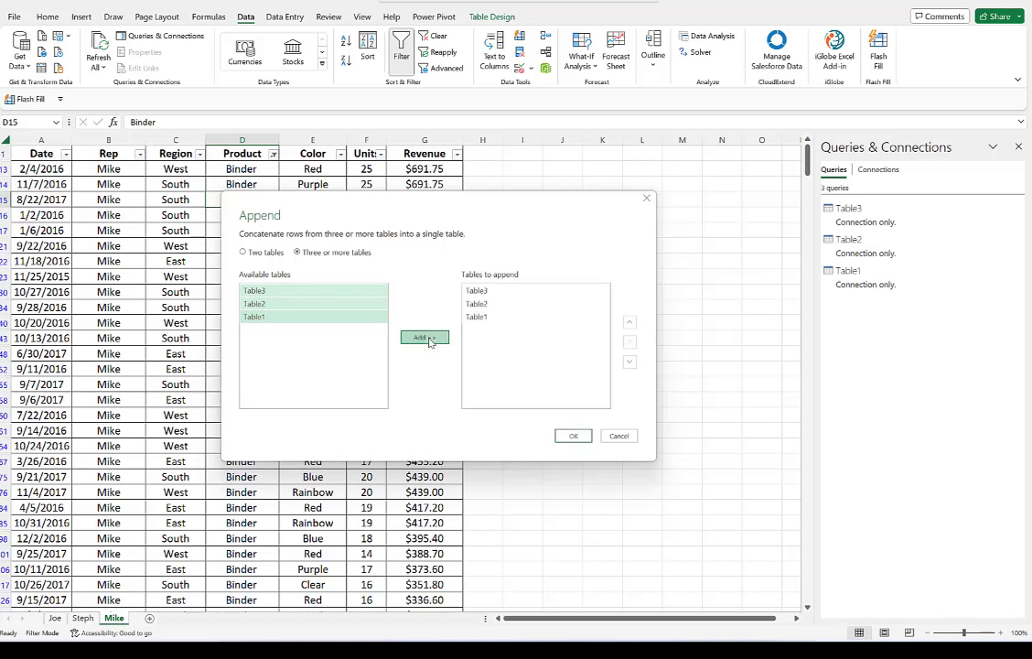
pyautogui.click(502, 292)
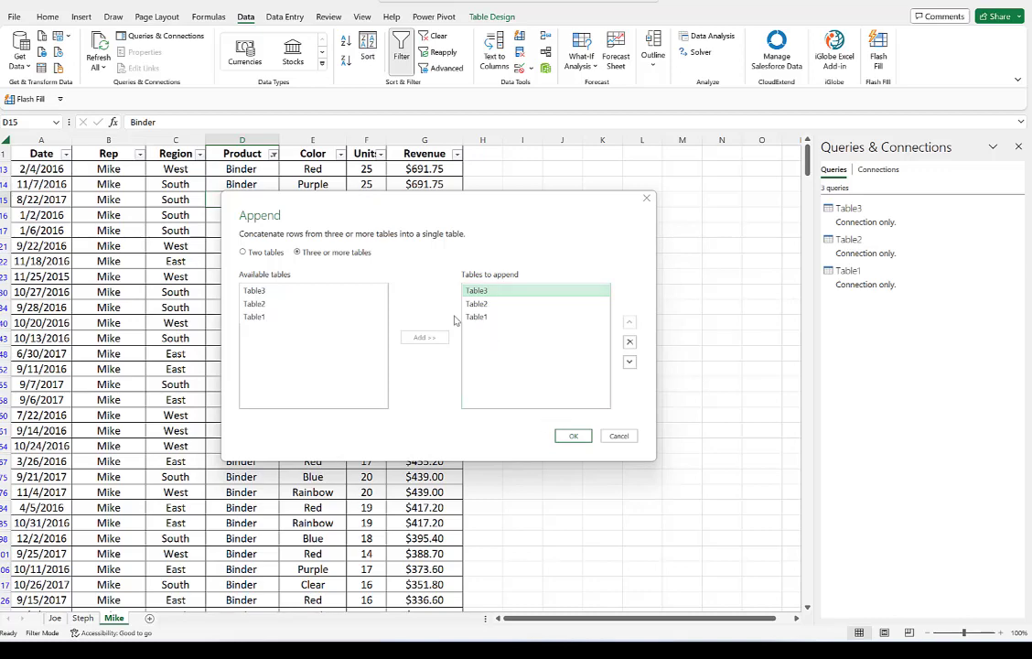
pyautogui.click(572, 436)
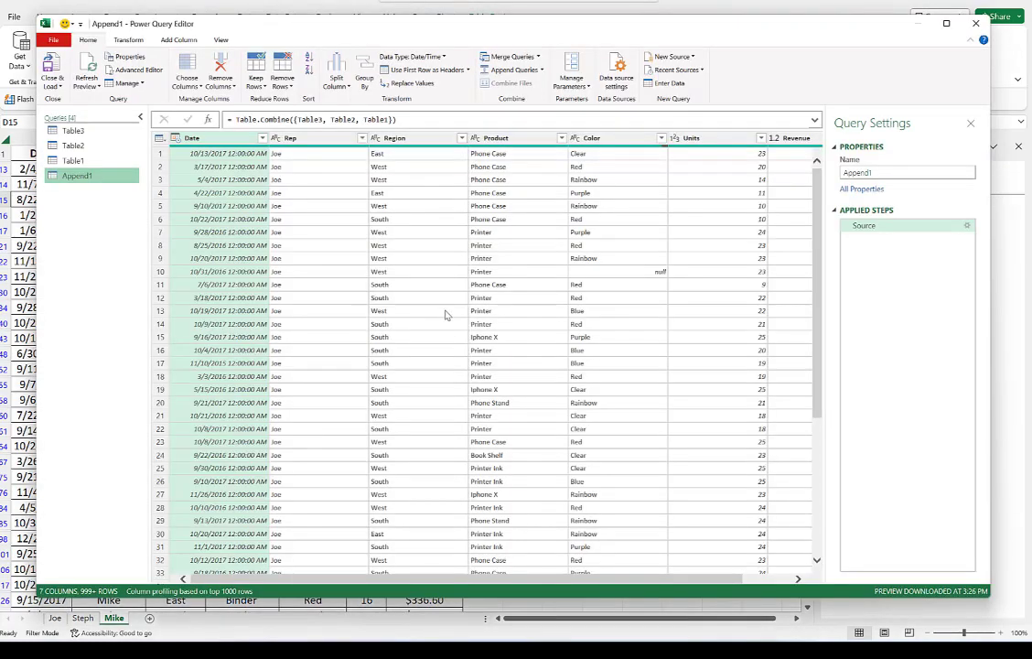
# - Change the data type of the combined query's Date column from Date/Time to Date
pyautogui.moveTo(322, 580); pyautogui.dragTo(564, 604)
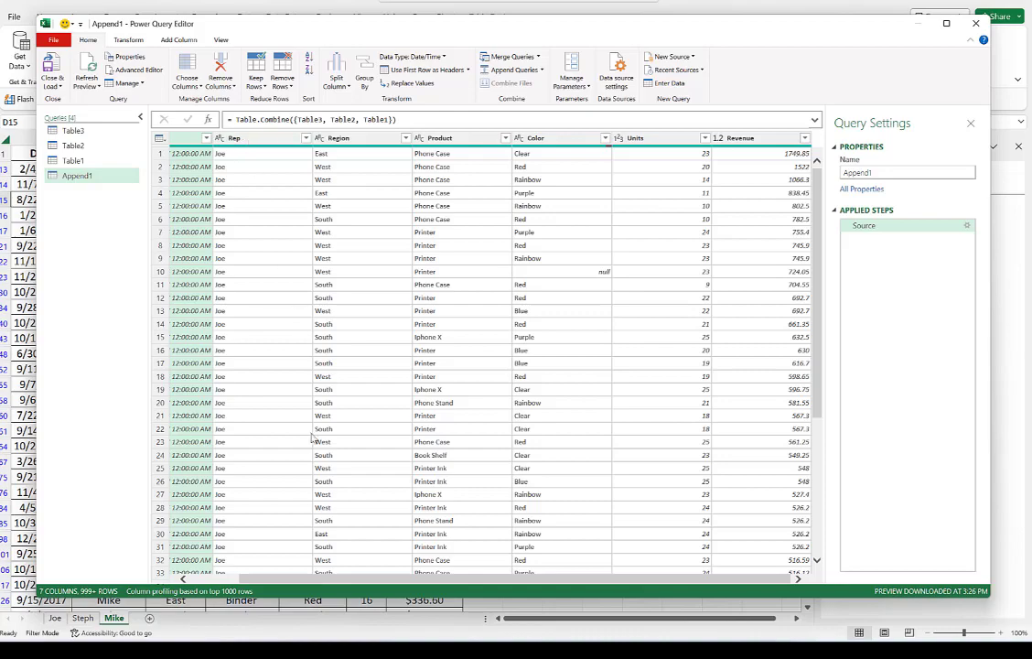
pyautogui.moveTo(286, 582); pyautogui.dragTo(224, 580)
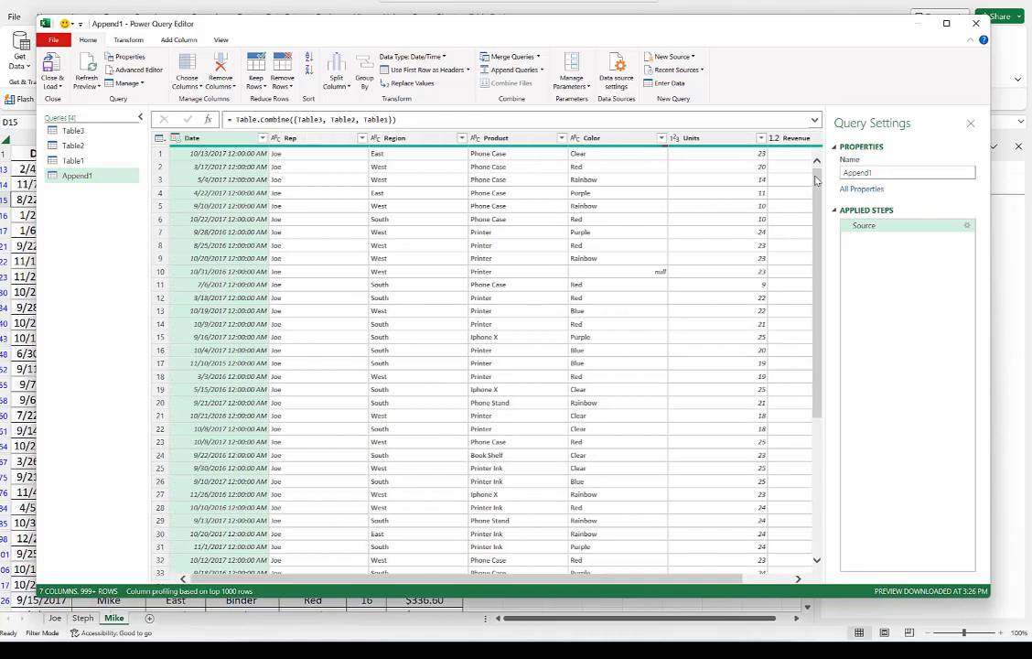
pyautogui.moveTo(815, 180); pyautogui.dragTo(794, 157)
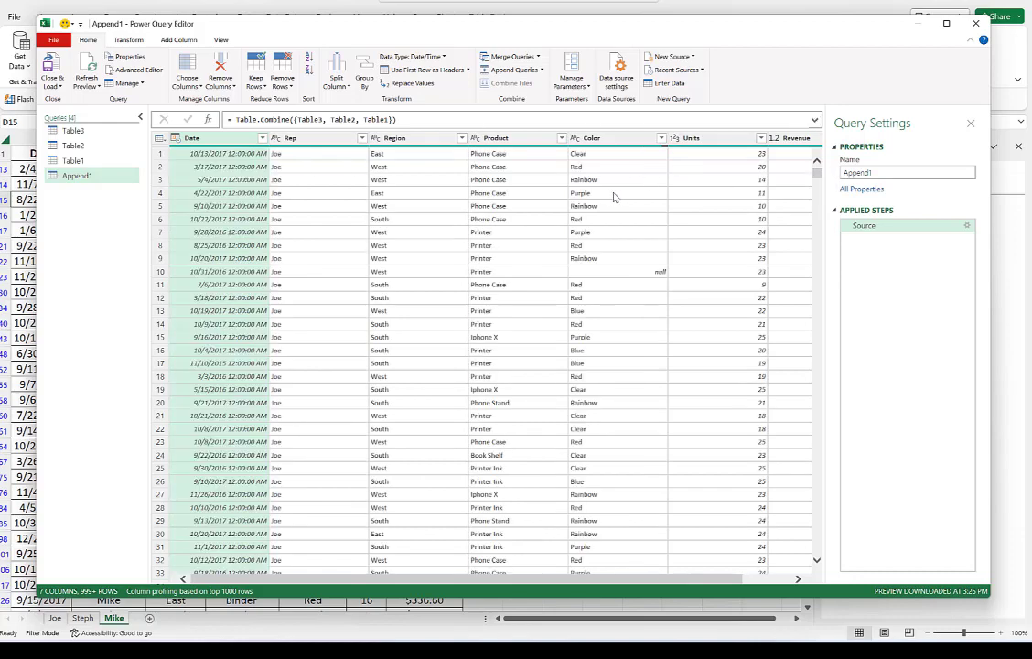
pyautogui.click(311, 167)
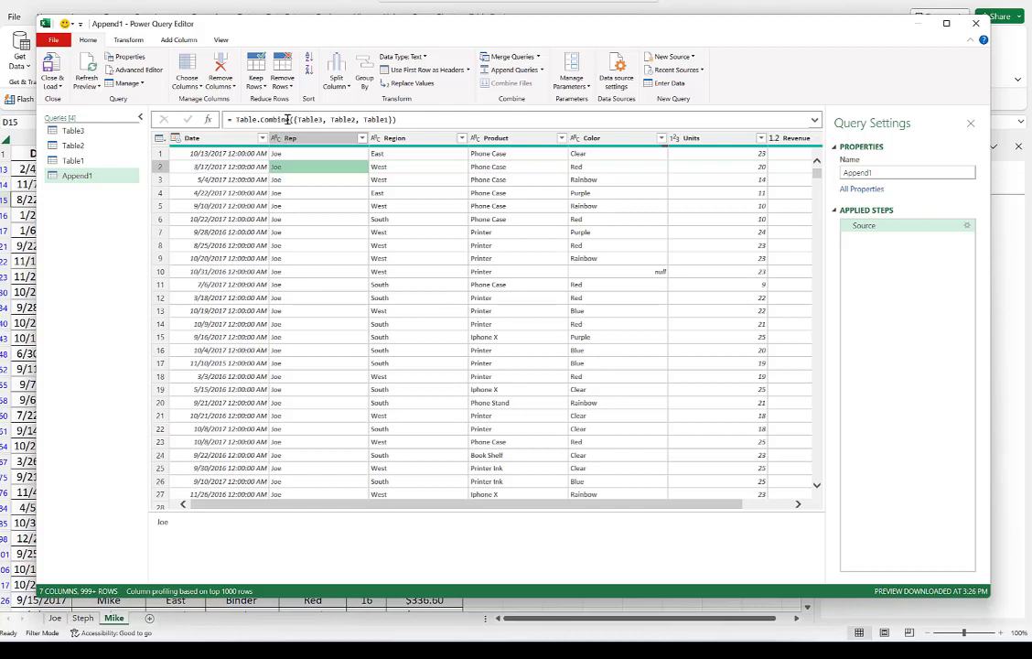
pyautogui.click(175, 138)
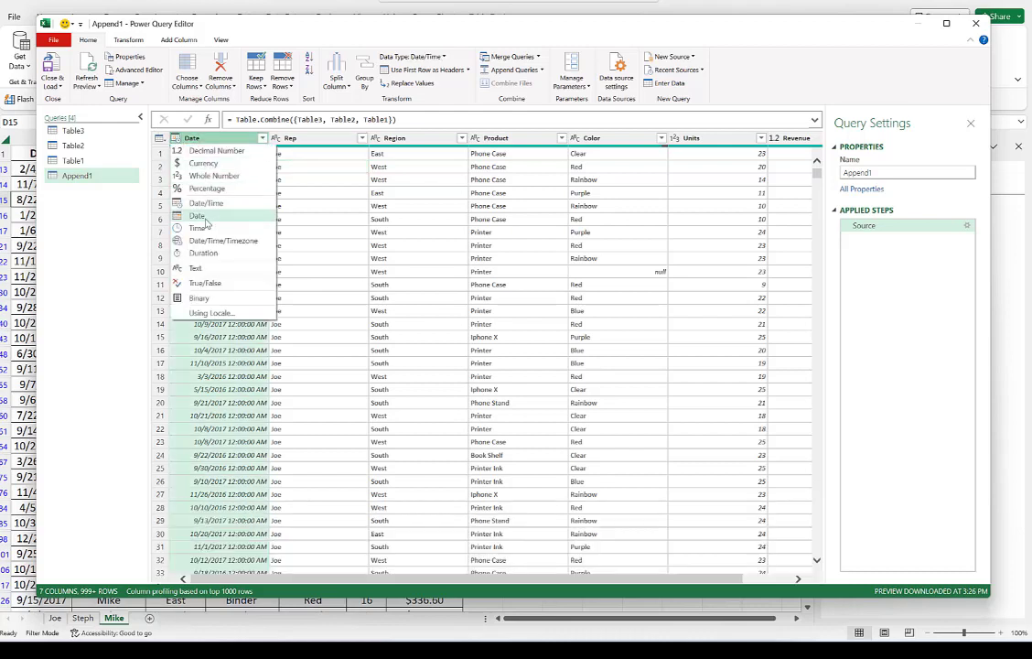
pyautogui.click(203, 216)
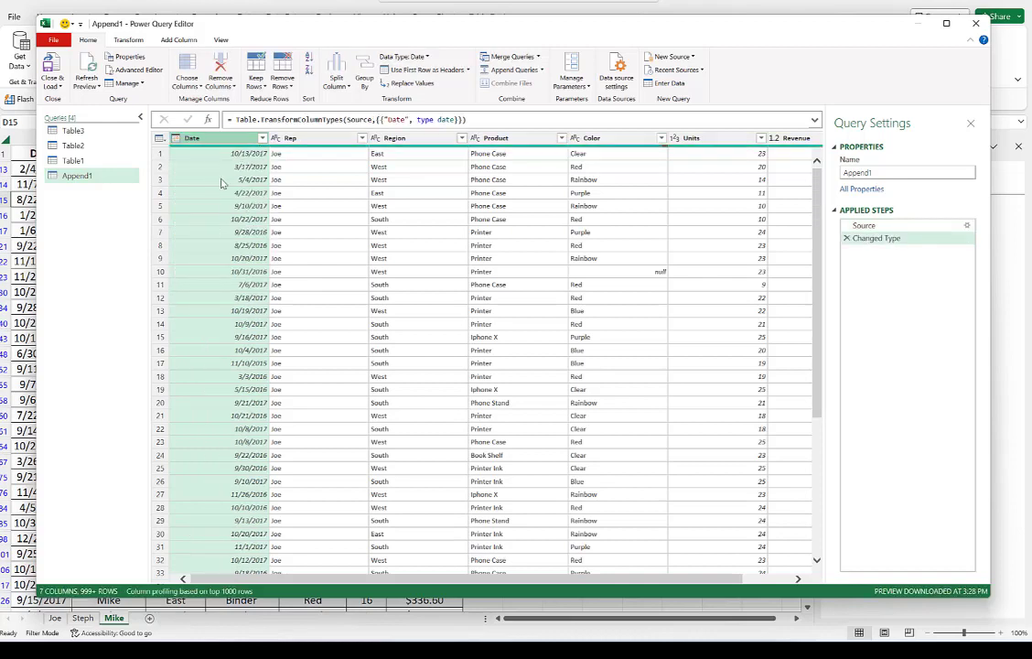
pyautogui.click(175, 138)
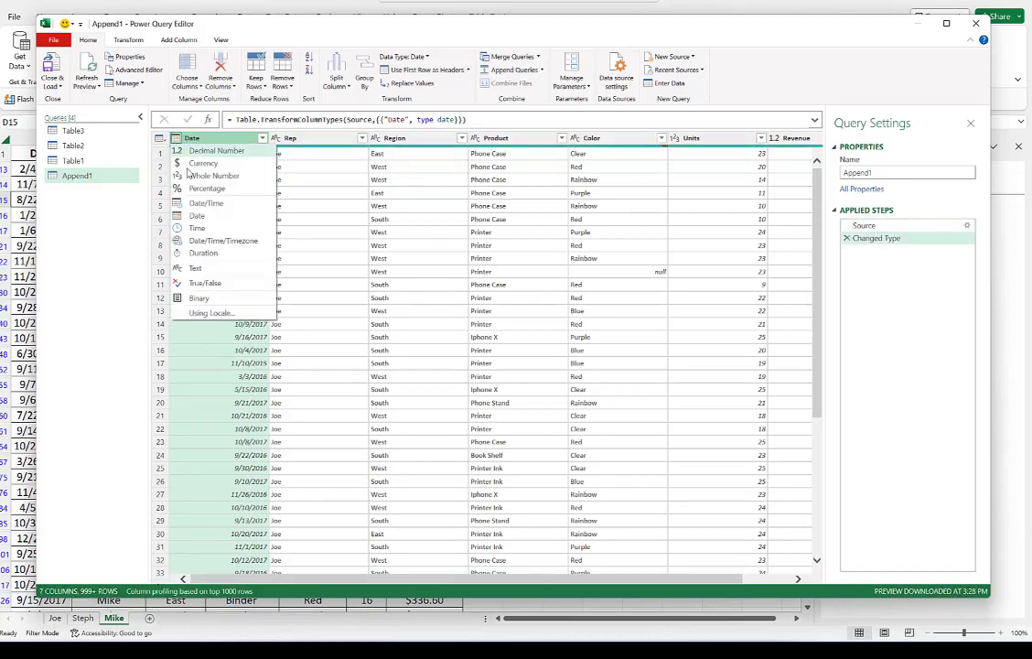
pyautogui.click(216, 220)
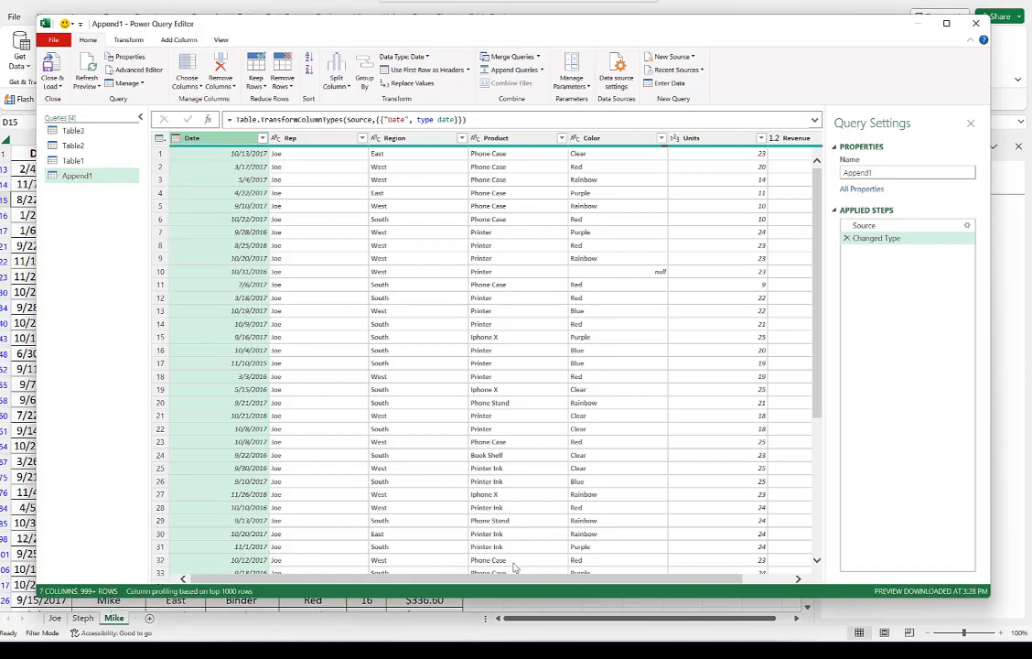
# - Filter the combined query's Color column to exclude the null values
pyautogui.moveTo(489, 582); pyautogui.dragTo(686, 583)
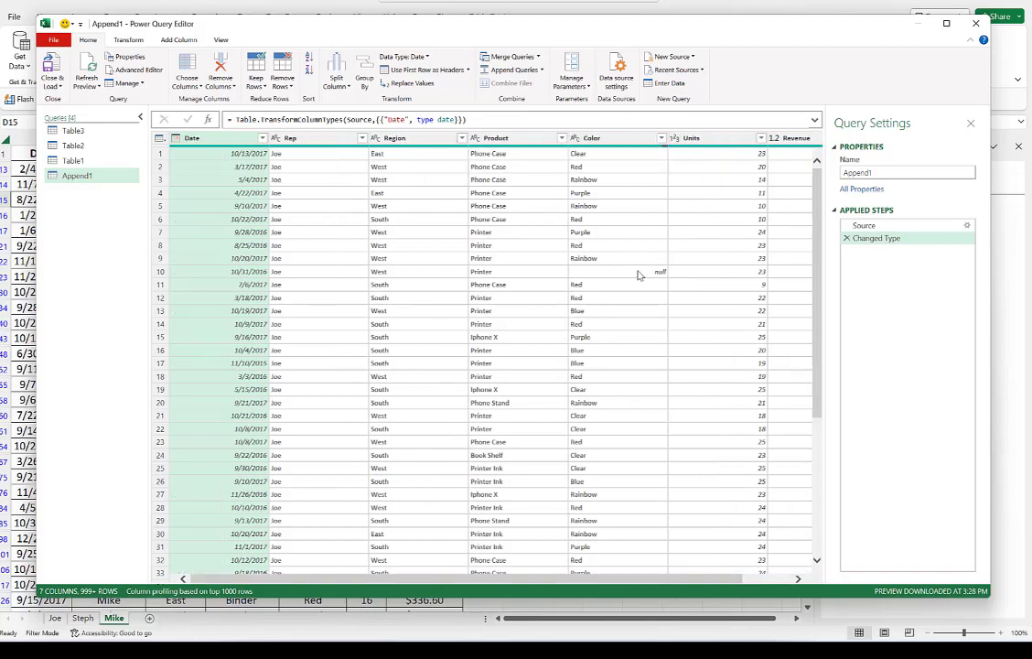
pyautogui.click(658, 139)
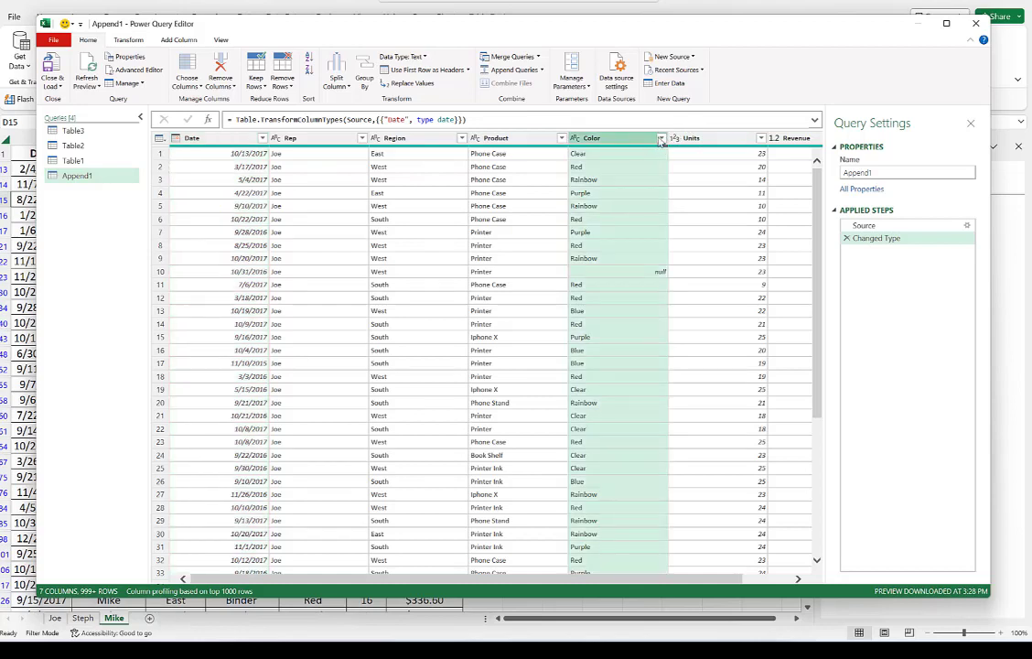
pyautogui.click(661, 139)
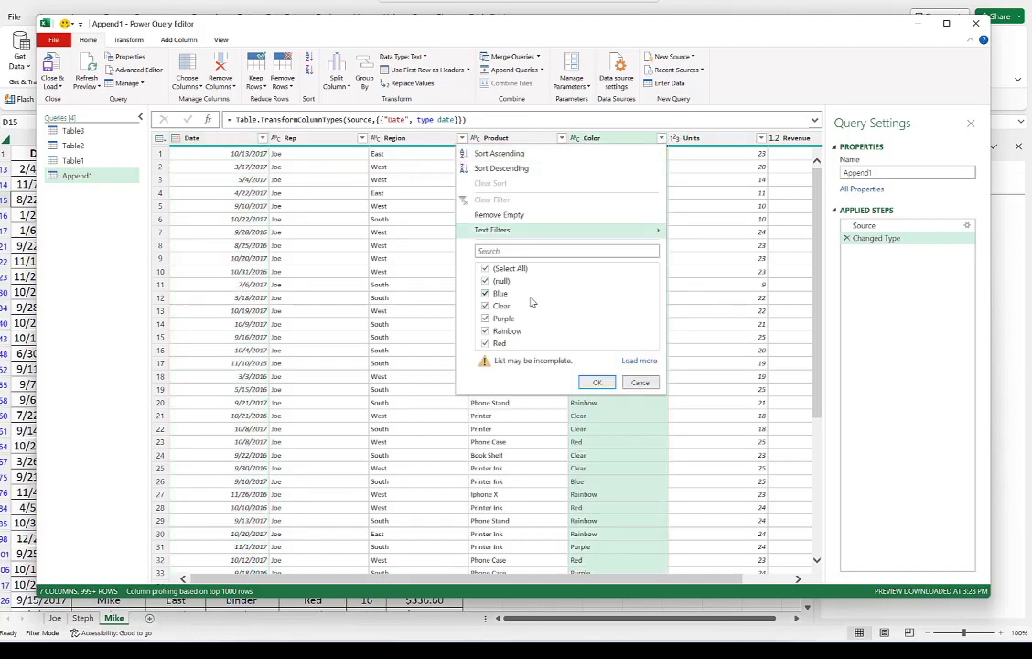
pyautogui.click(485, 282)
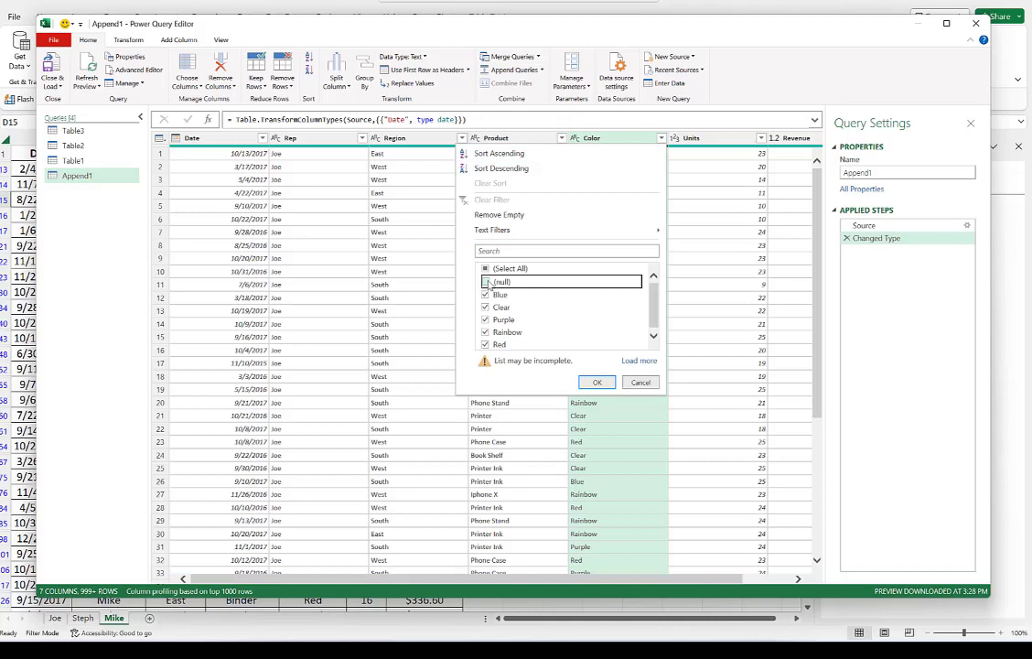
pyautogui.click(595, 382)
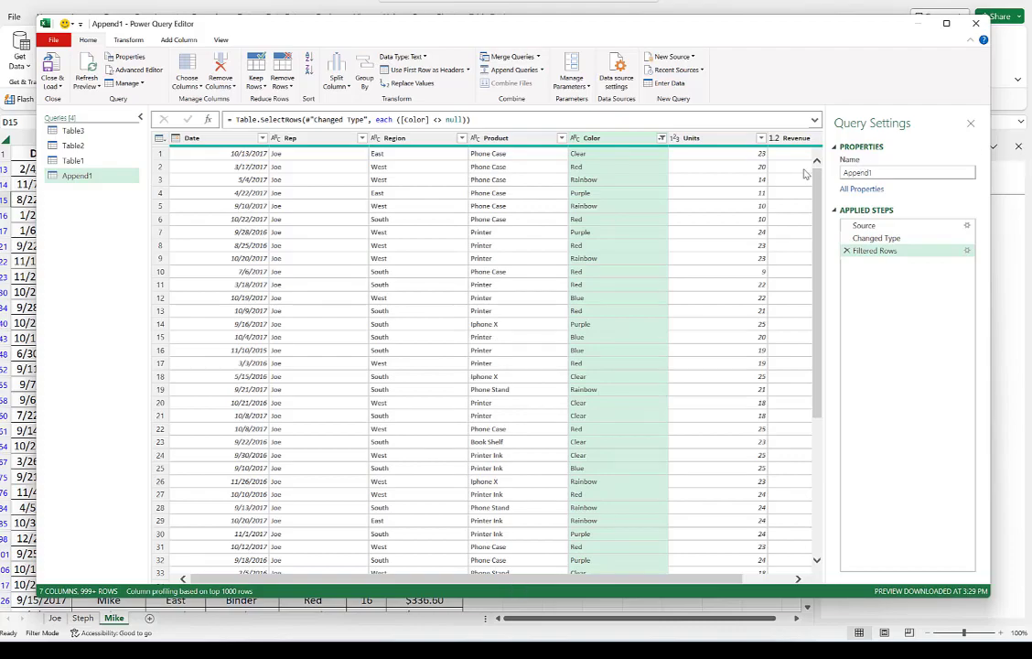
# - Examine the filtered rows and the filter lists of the Product and Color columns for remaining blank entries
pyautogui.scroll(-3, 804, 266)
pyautogui.scroll(-20, 805, 265)
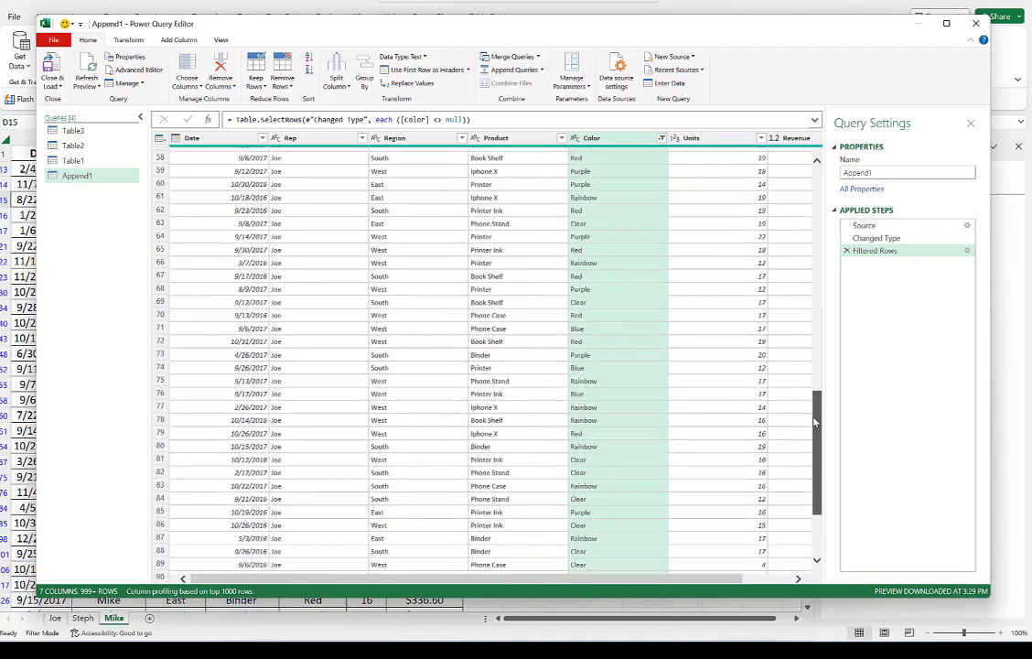
pyautogui.scroll(-10, 823, 517)
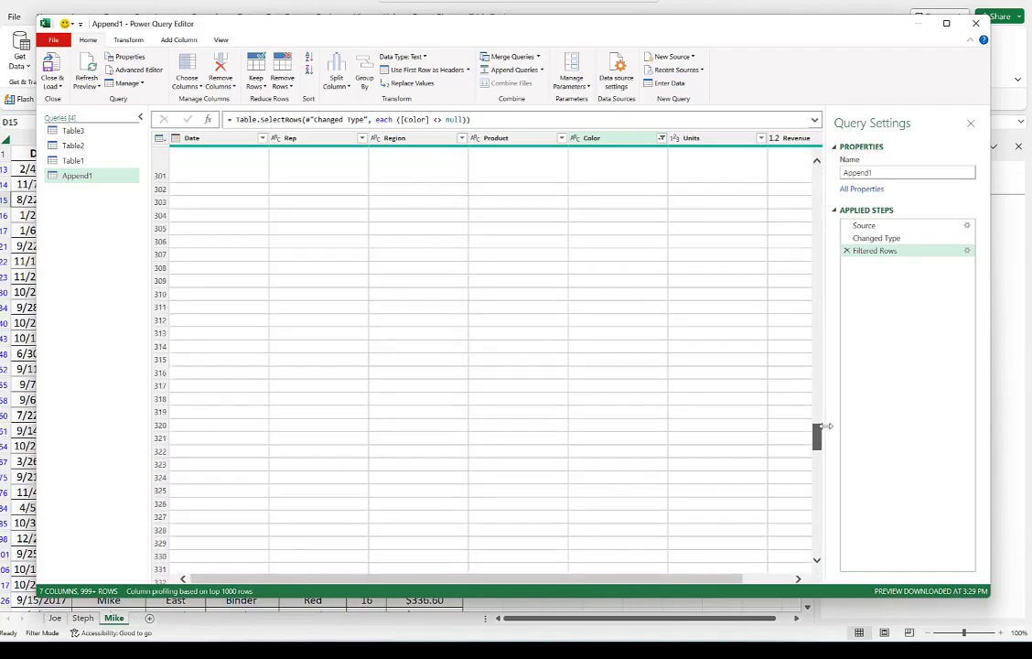
pyautogui.click(560, 137)
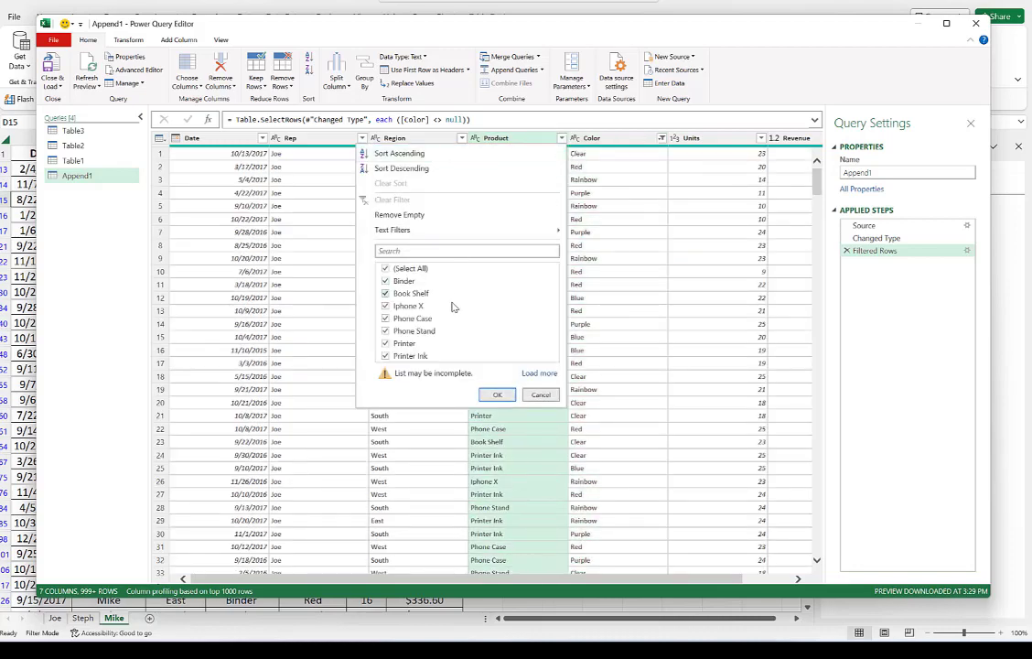
pyautogui.click(501, 400)
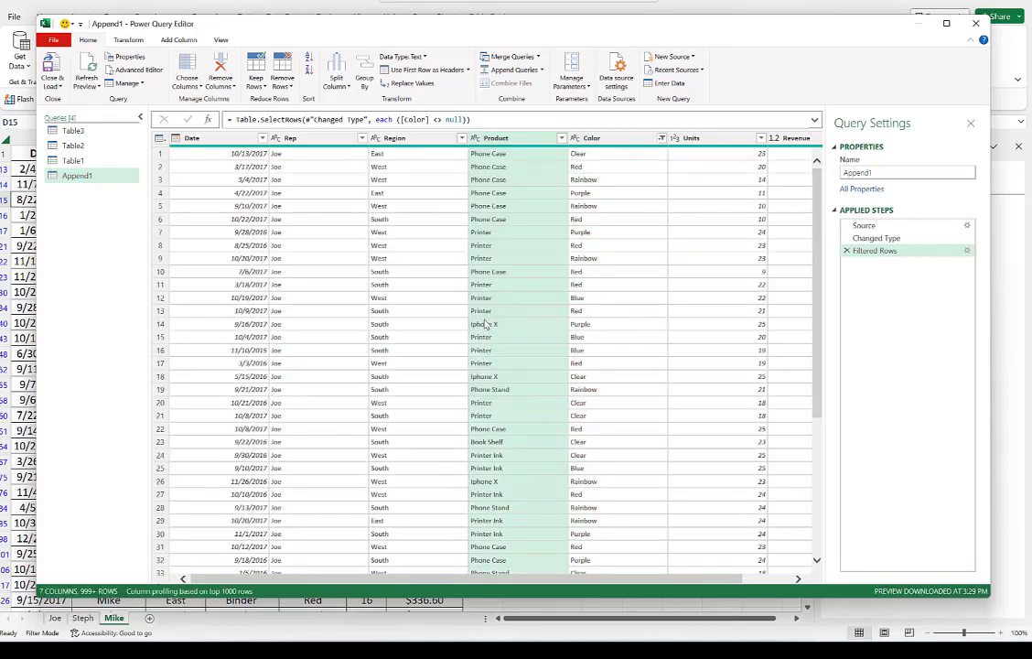
pyautogui.click(461, 138)
pyautogui.click(660, 138)
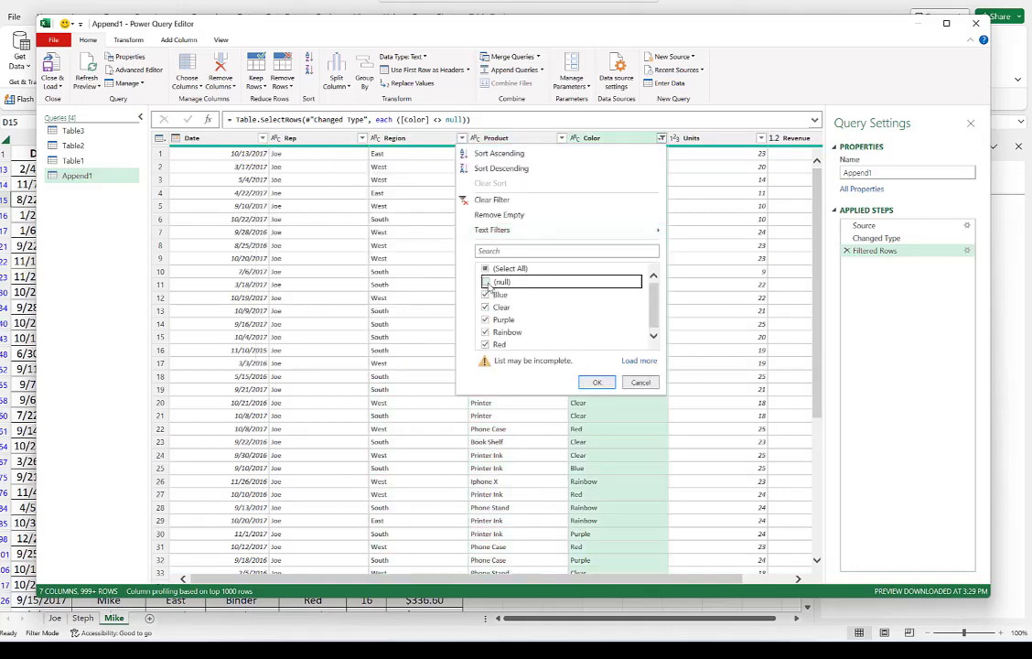
pyautogui.click(597, 382)
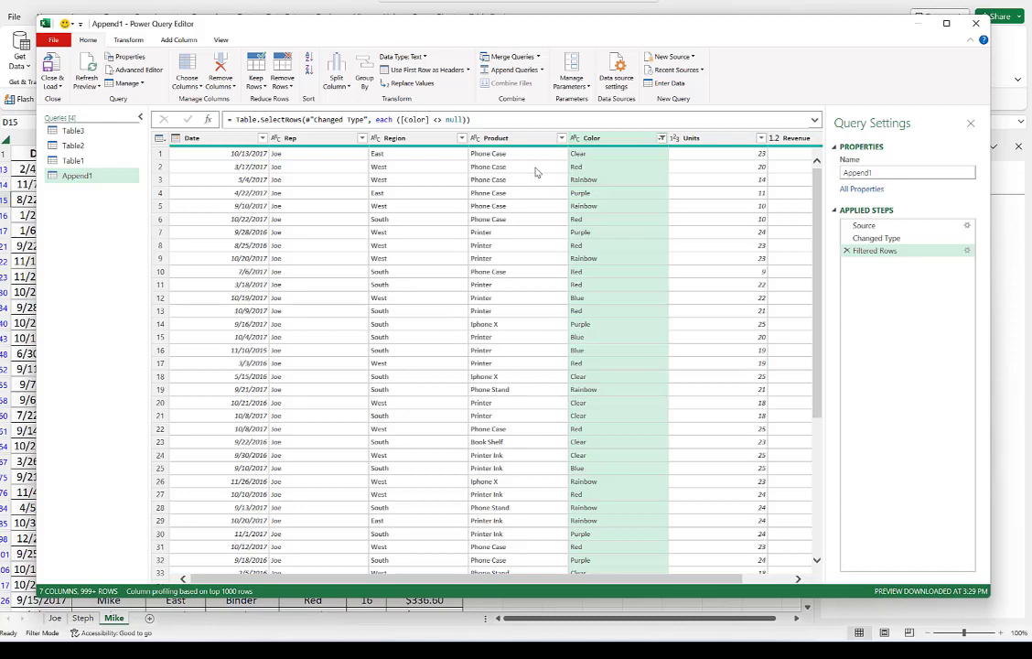
pyautogui.click(469, 164)
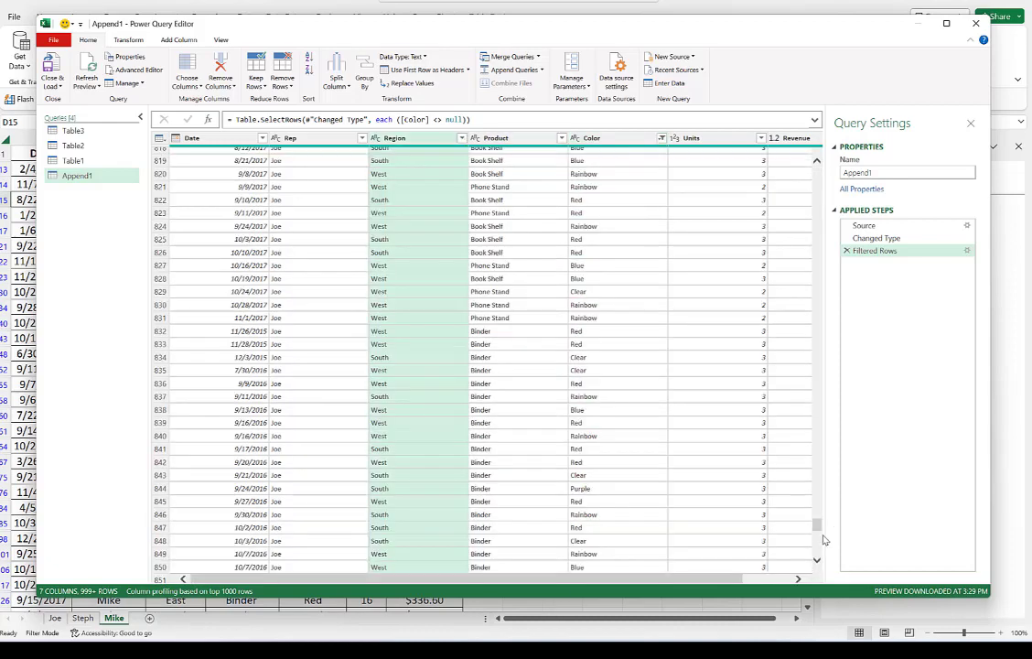
pyautogui.moveTo(819, 530); pyautogui.dragTo(817, 165)
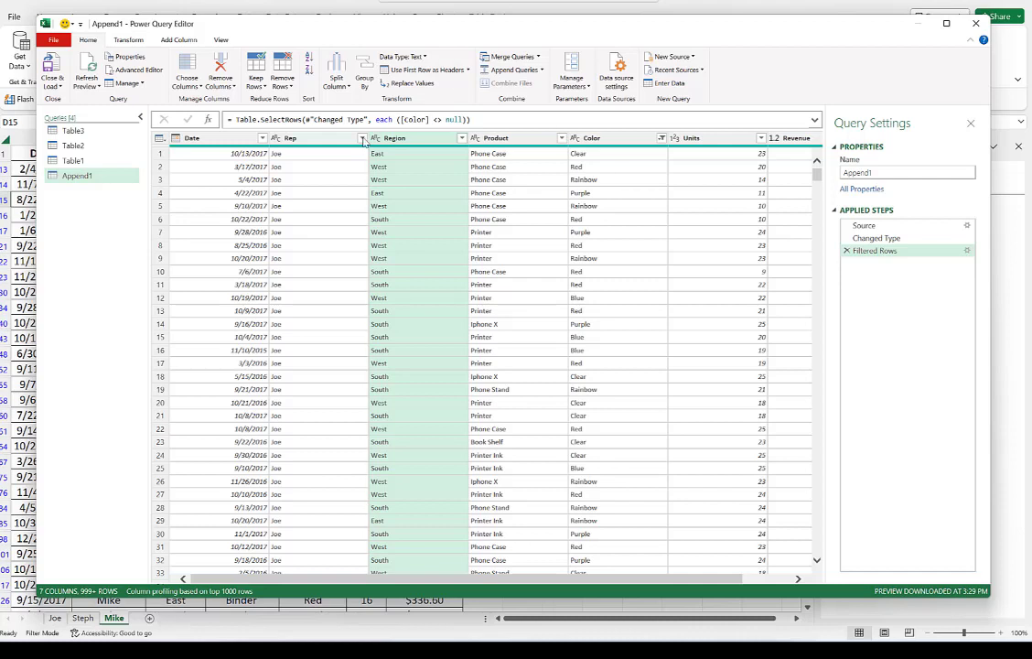
# - Close and load the combined query into a new worksheet table
pyautogui.click(41, 87)
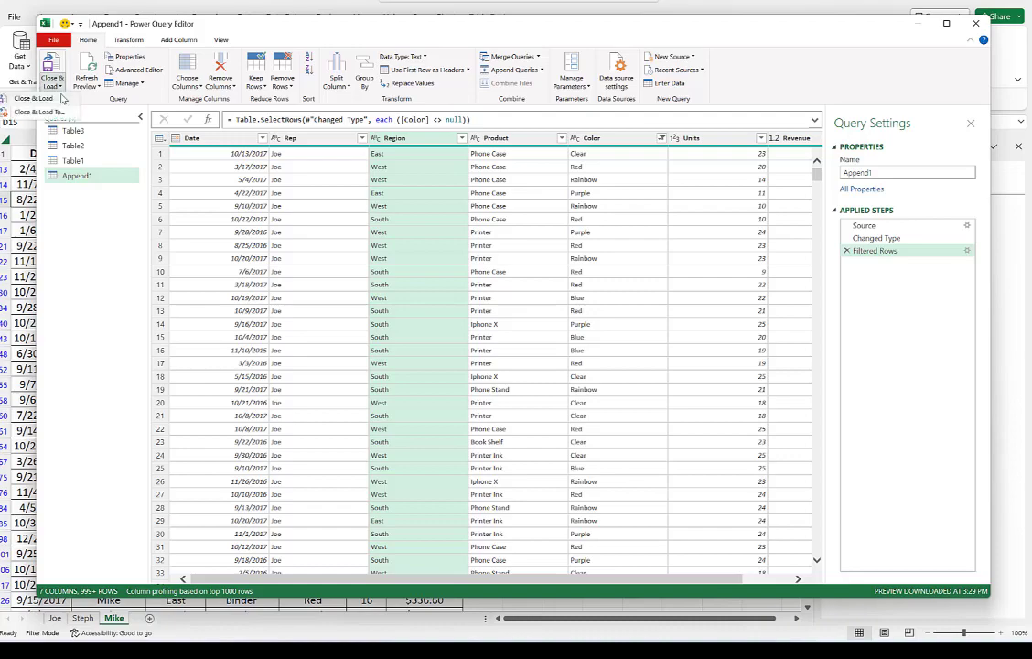
pyautogui.click(41, 99)
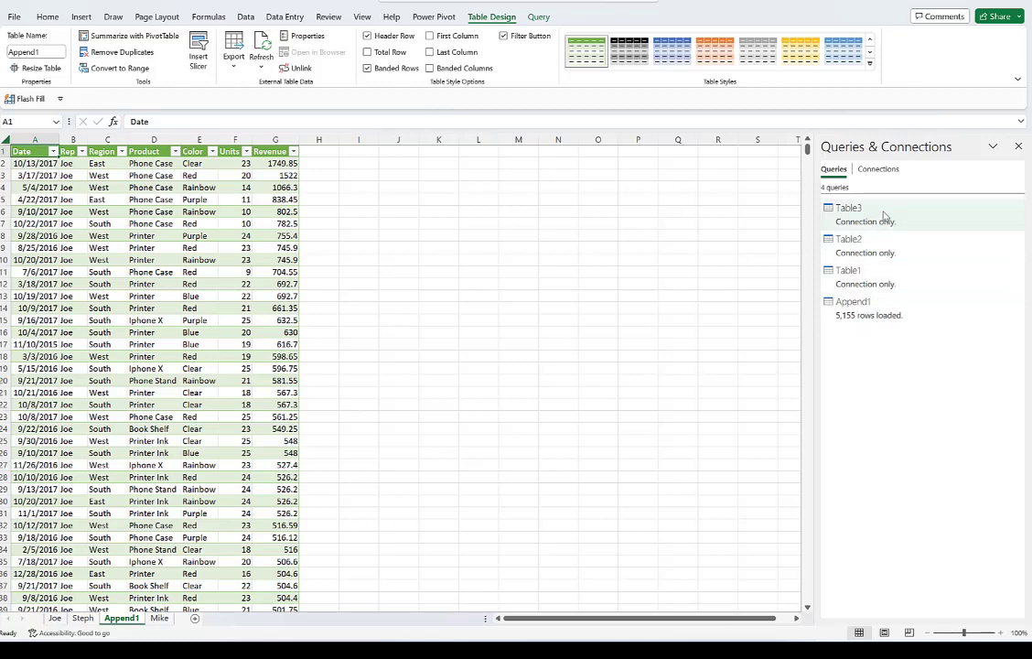
pyautogui.moveTo(876, 314)
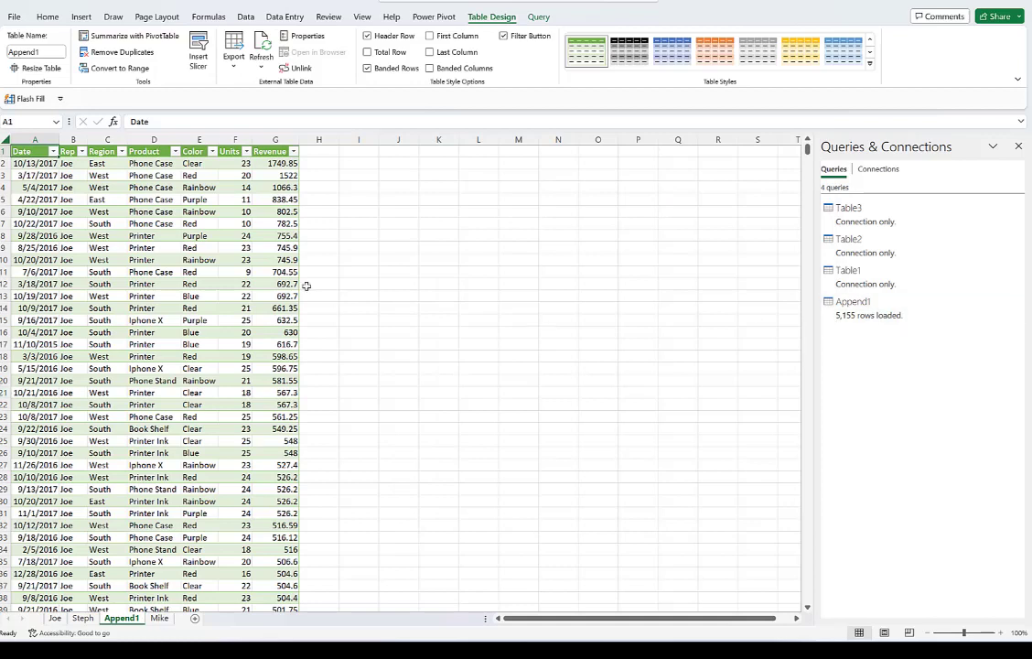
# - Rename the worksheet holding the combined table as All Data
pyautogui.doubleClick(122, 619)
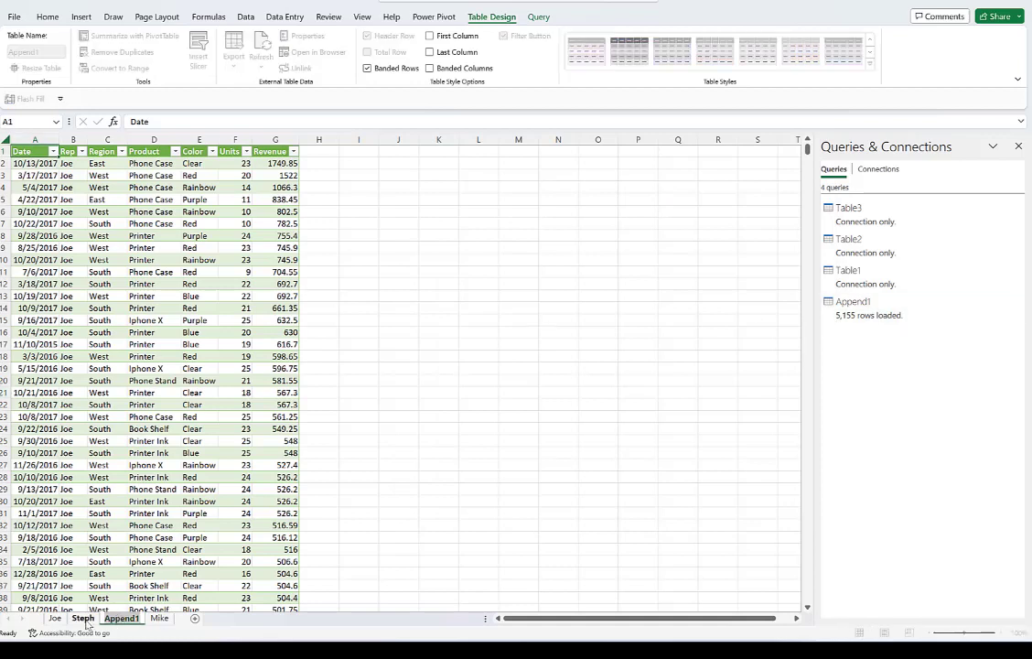
pyautogui.write('All')
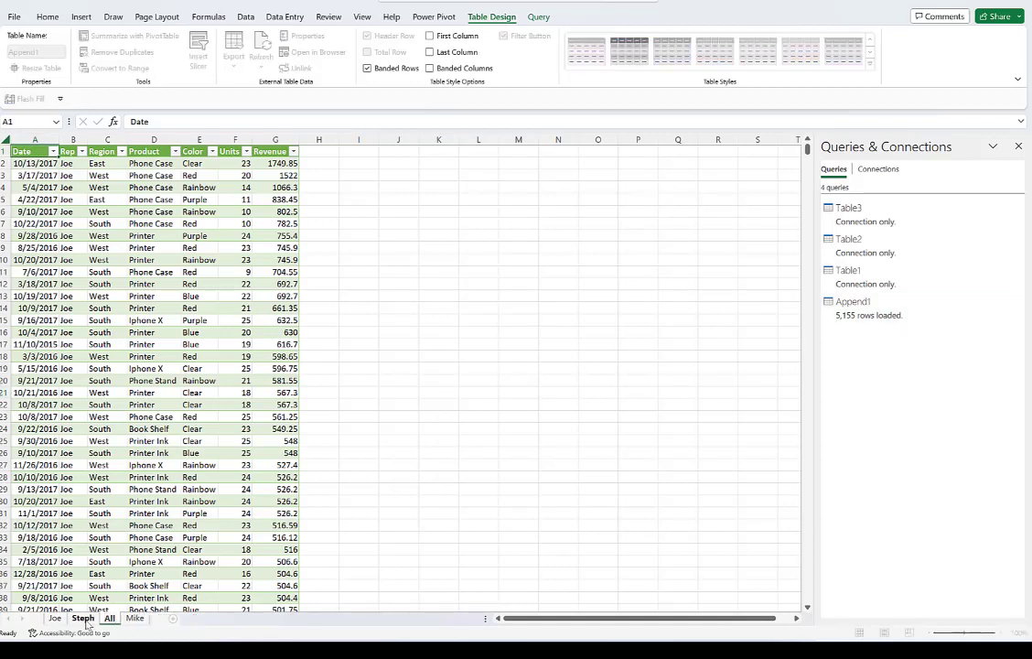
pyautogui.write(' Data')
pyautogui.press('Return')
pyautogui.click(438, 247)
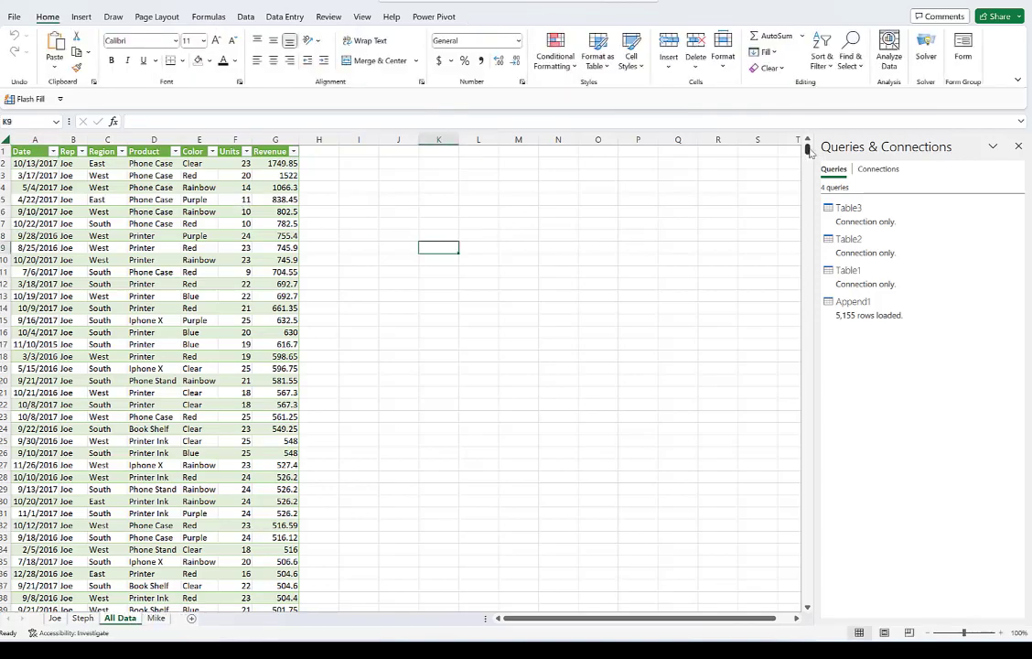
# - Widen the Color column on the All Data sheet and refresh the query table
pyautogui.moveTo(807, 149); pyautogui.dragTo(727, 53)
pyautogui.moveTo(217, 139); pyautogui.dragTo(257, 139)
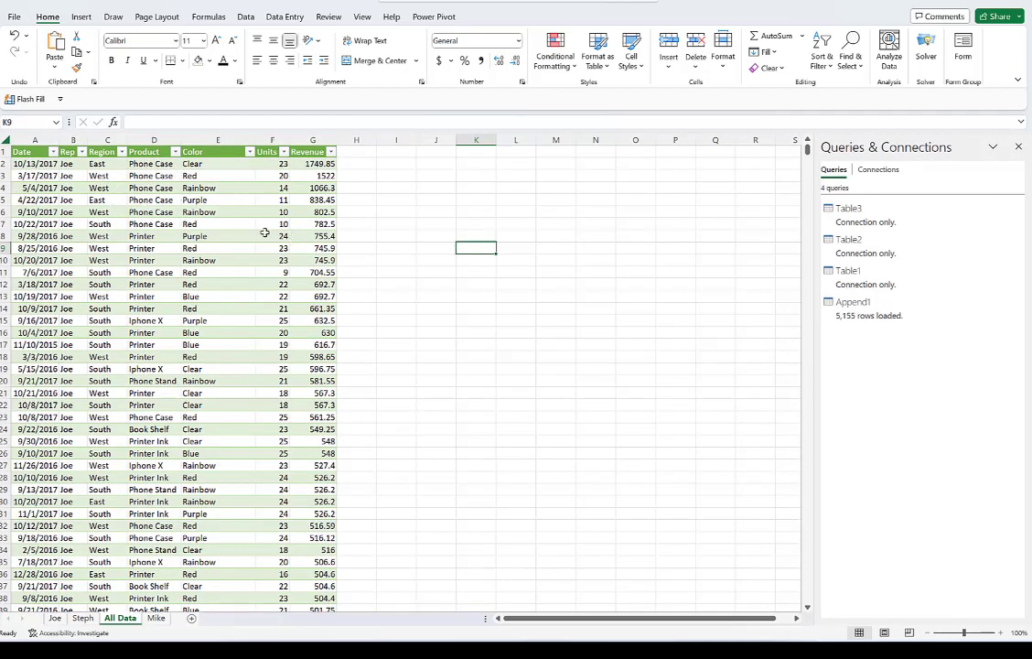
pyautogui.rightClick(247, 173)
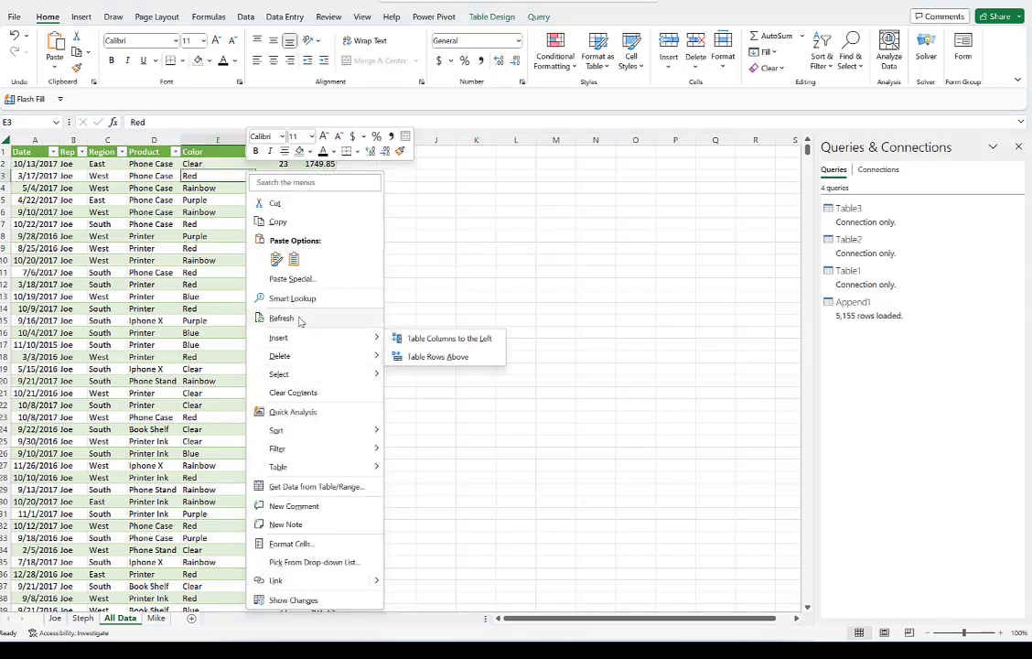
pyautogui.click(298, 319)
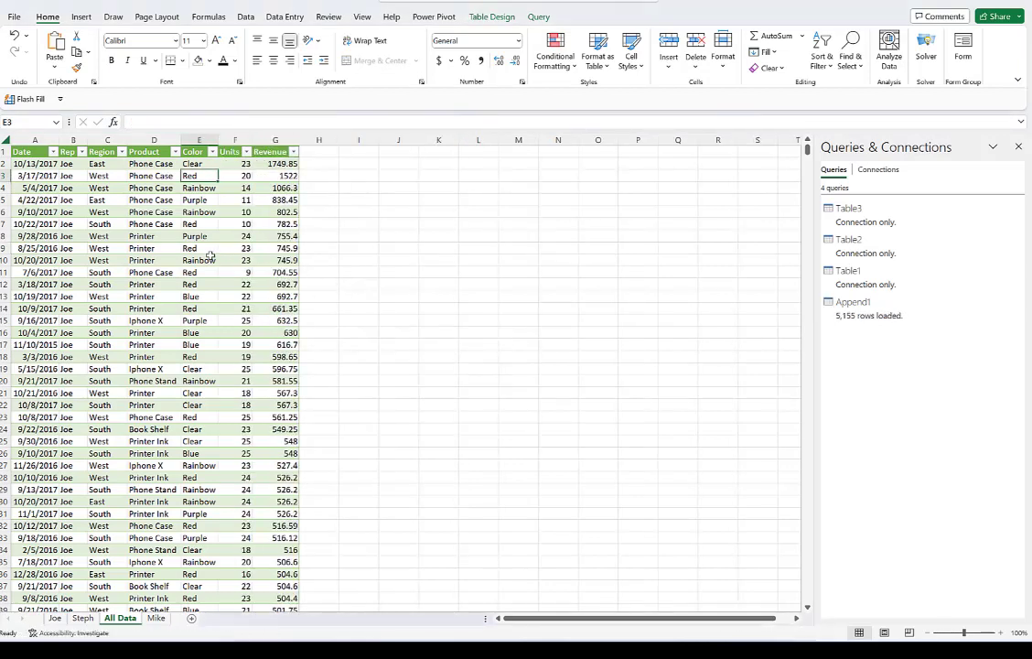
# - Add a column headed Profit directly after Revenue in the combined table
pyautogui.click(312, 139)
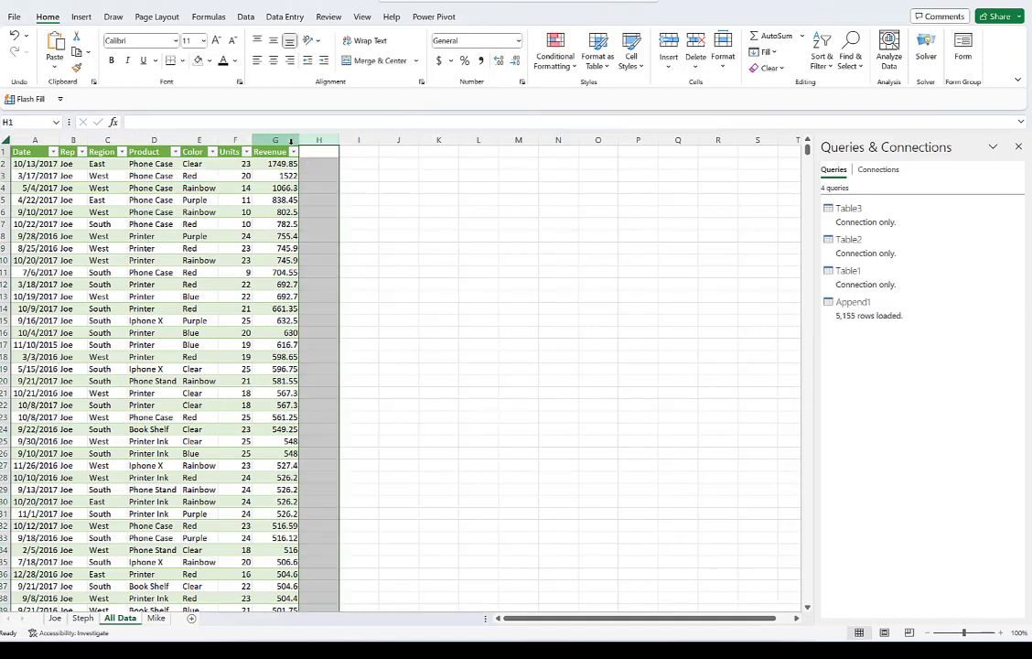
pyautogui.click(310, 150)
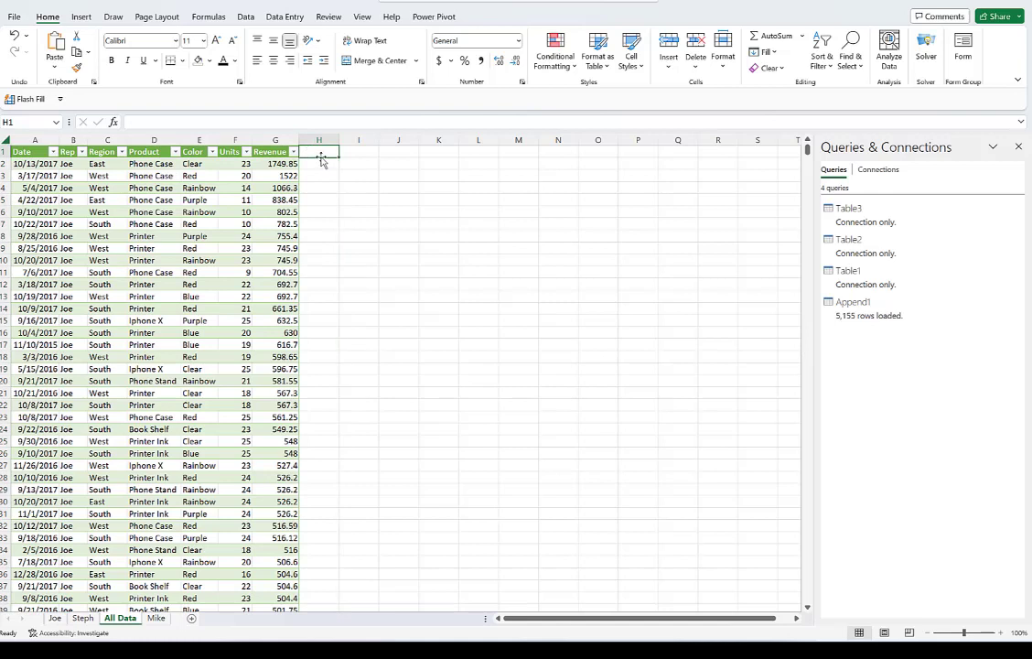
pyautogui.write('P')
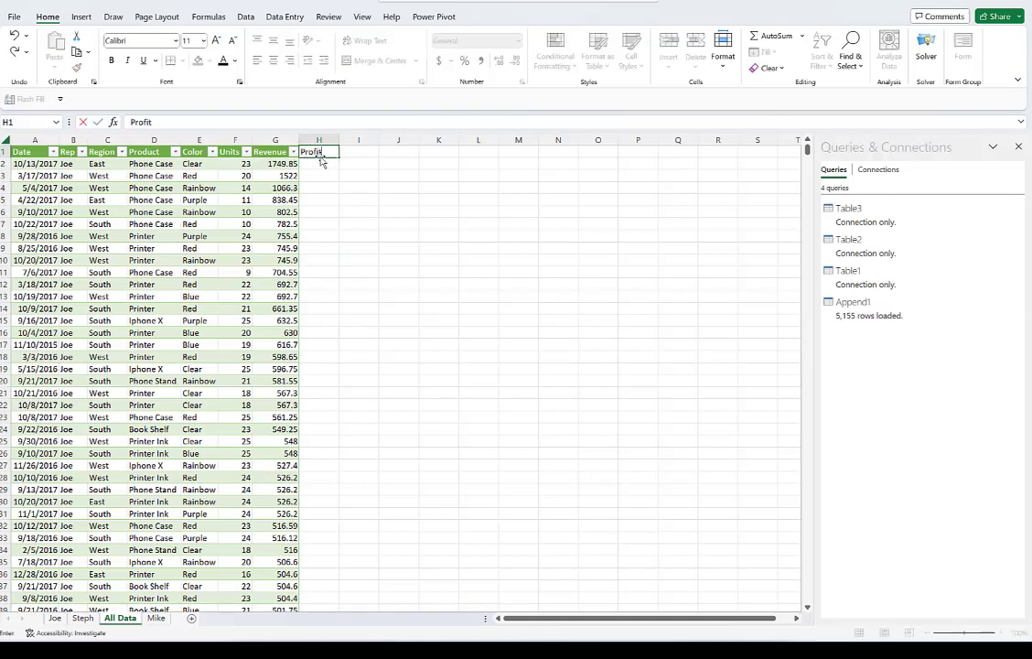
pyautogui.write('rofit')
pyautogui.press('Return')
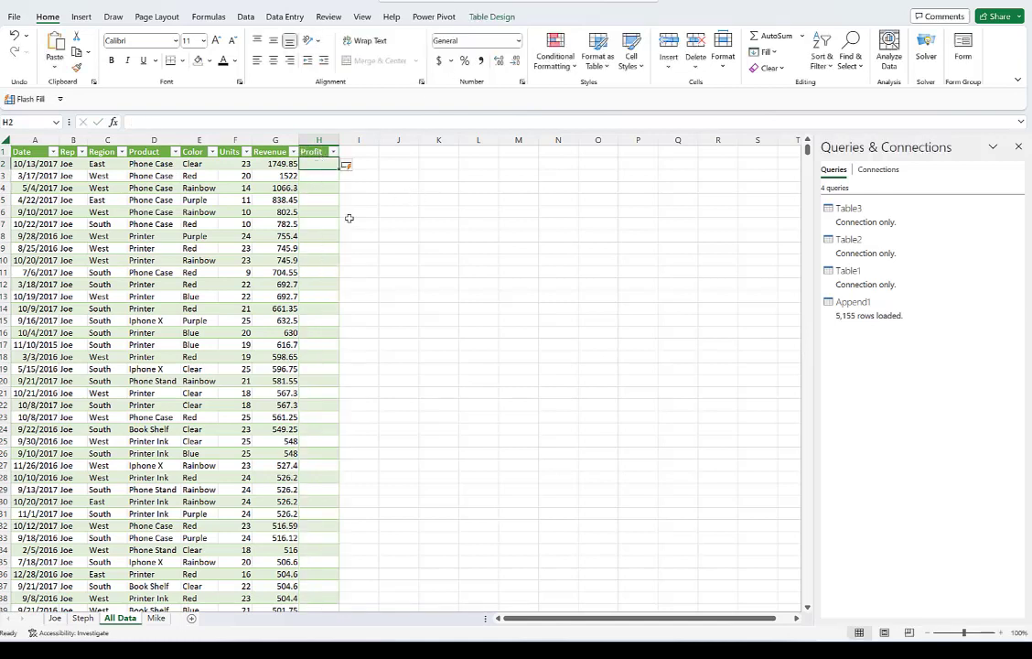
# - Refresh the combined table with the added Profit column in place
pyautogui.click(338, 137)
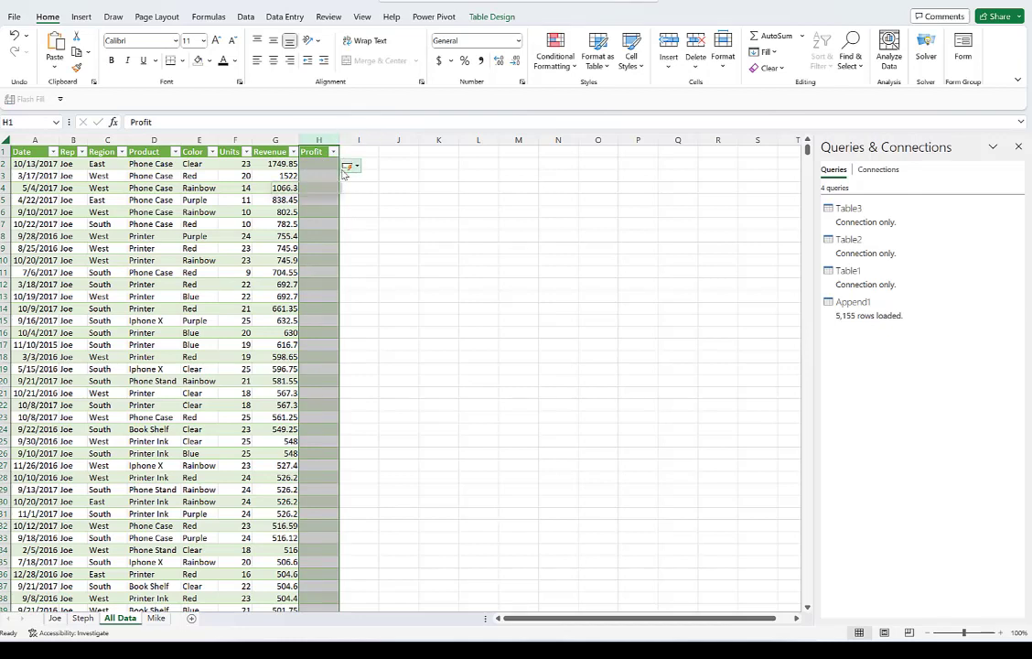
pyautogui.click(320, 176)
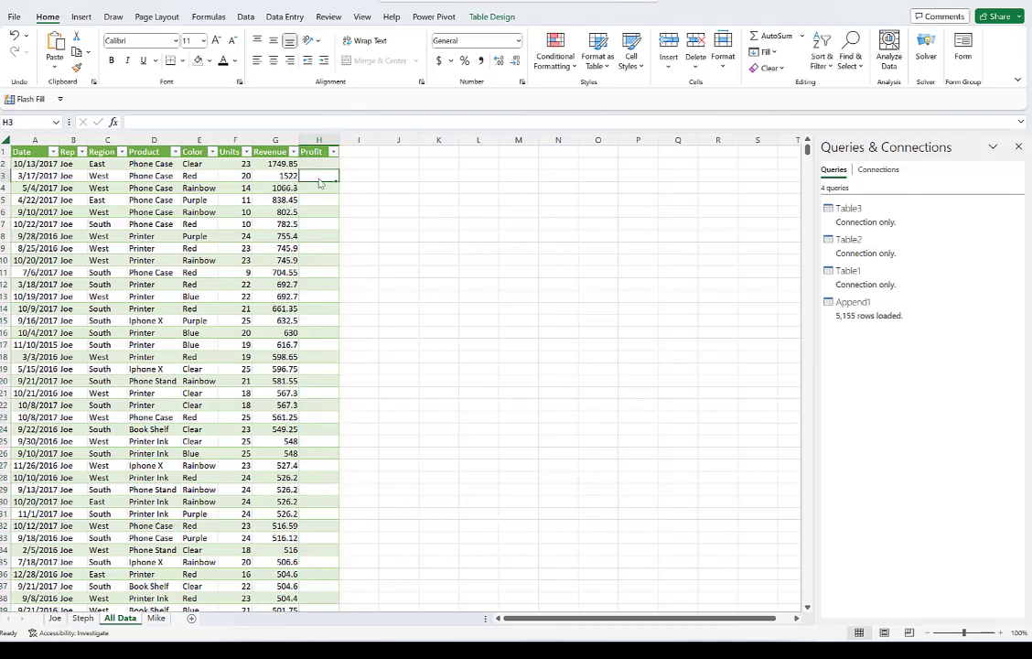
pyautogui.rightClick(320, 179)
pyautogui.click(351, 326)
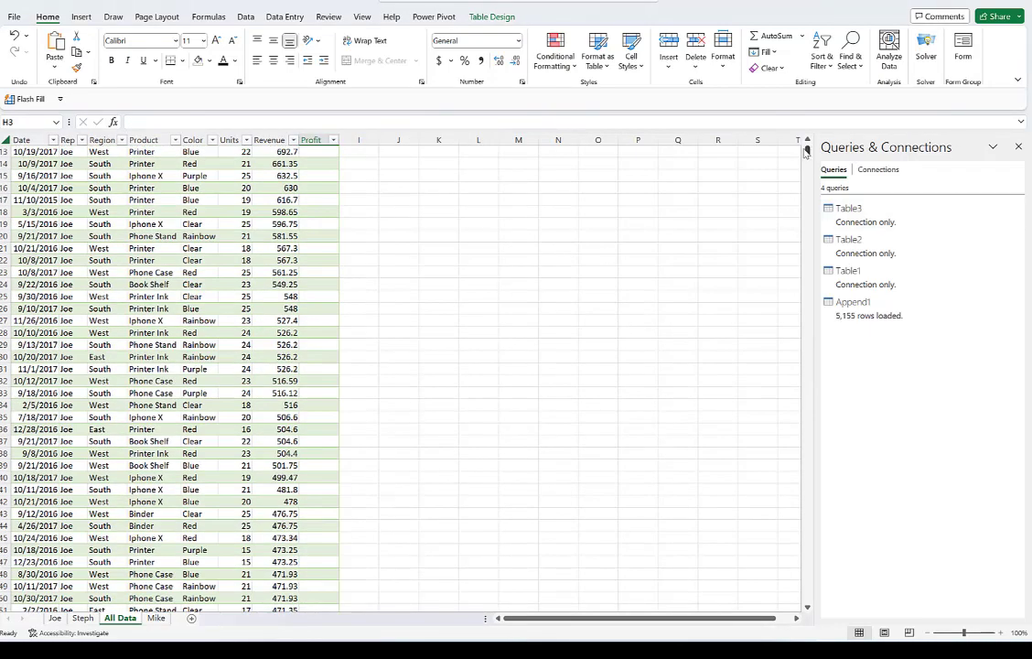
# - Delete the Profit column from the All Data sheet
pyautogui.rightClick(316, 140)
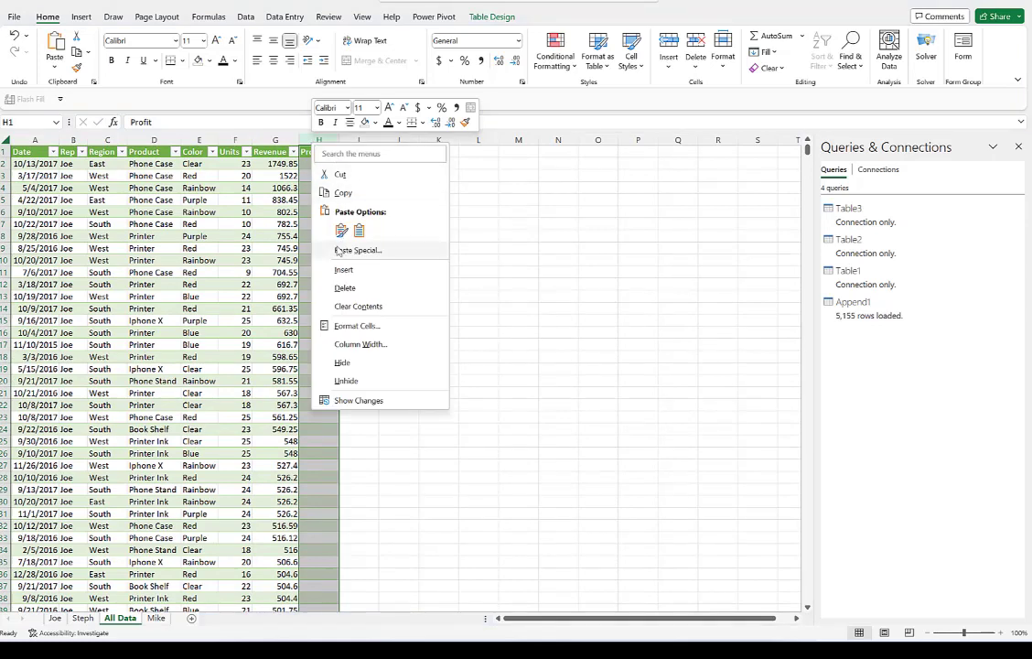
pyautogui.click(344, 287)
pyautogui.click(402, 246)
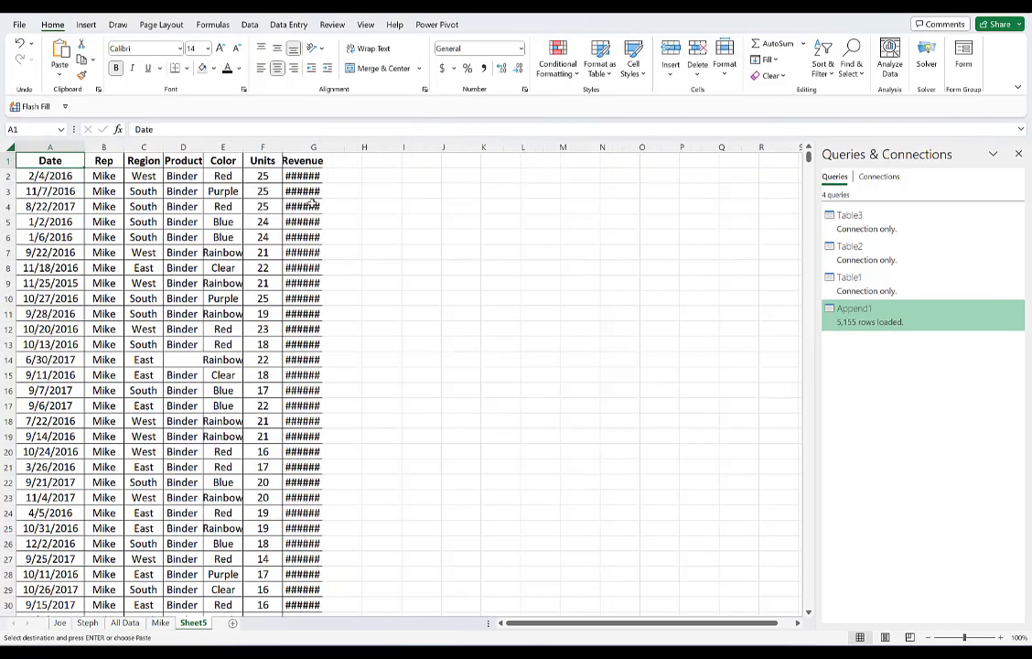
# - Autofit the Revenue column and widen the Color column of the data copied to Sheet5, ending on the first date cell
pyautogui.hotkey('alt', 'h')
pyautogui.press('o')
pyautogui.press('i')
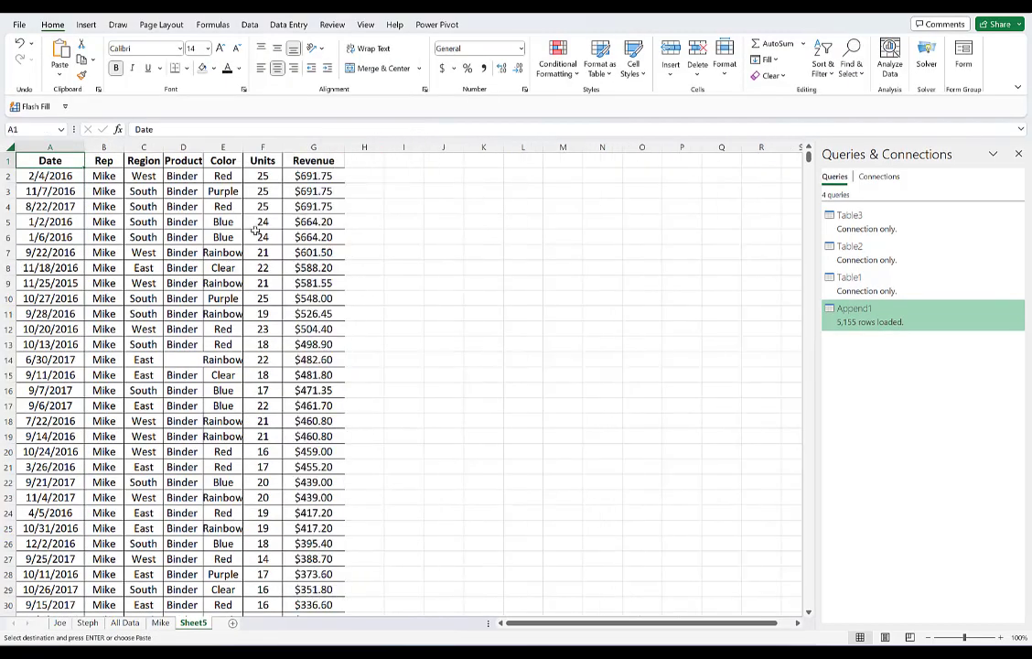
pyautogui.moveTo(243, 147); pyautogui.dragTo(276, 146)
pyautogui.click(231, 192)
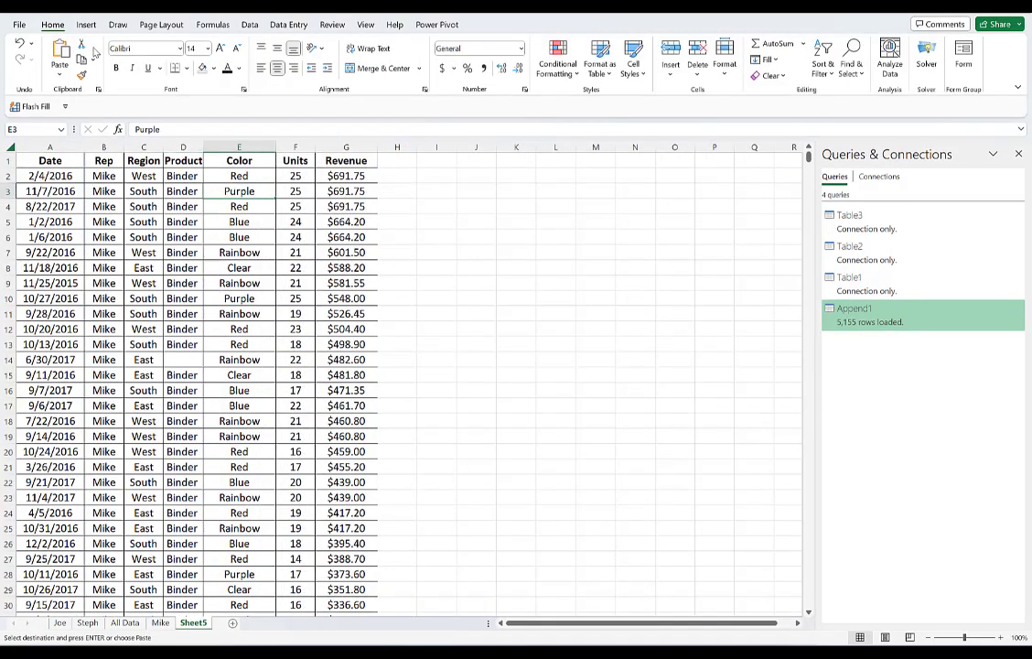
pyautogui.moveTo(50, 192); pyautogui.dragTo(50, 175)
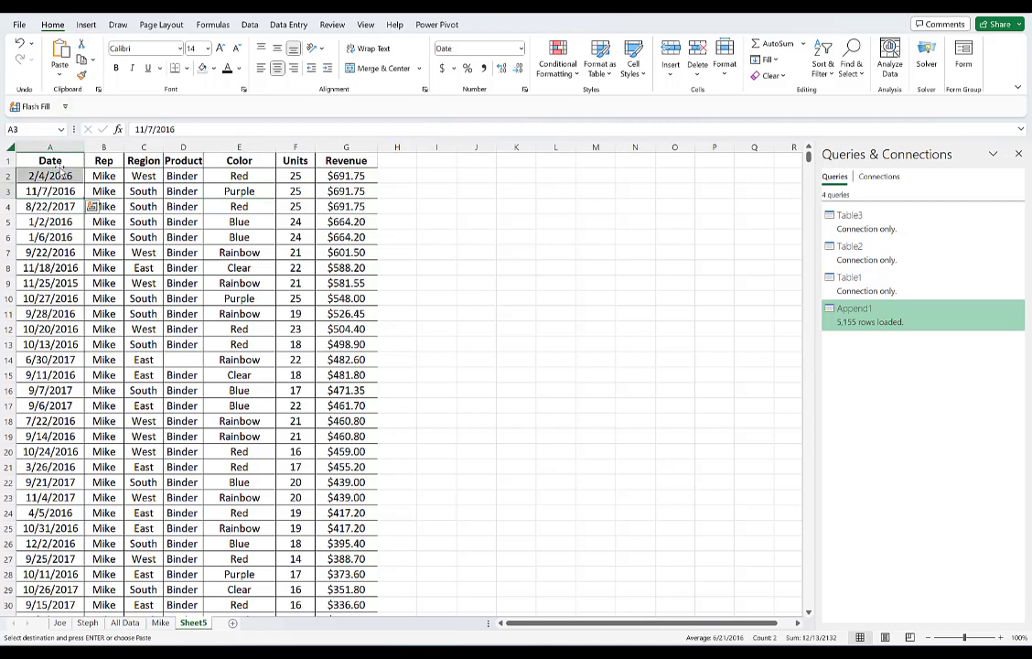
pyautogui.click(68, 178)
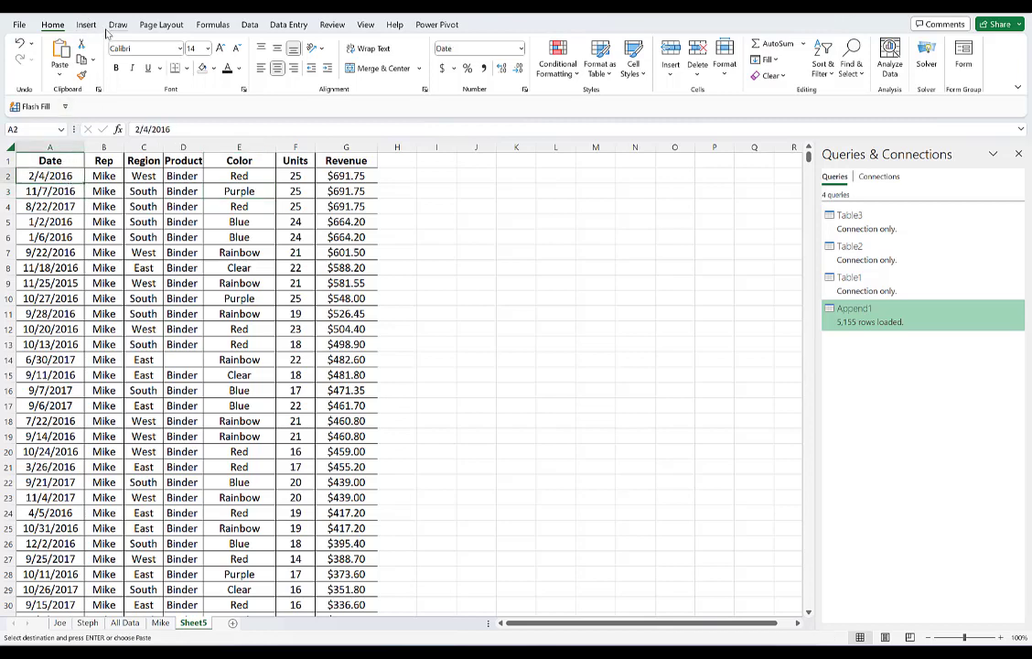
# - Convert the data range copied to Sheet5 into a table with its existing header row
pyautogui.click(86, 25)
pyautogui.click(116, 59)
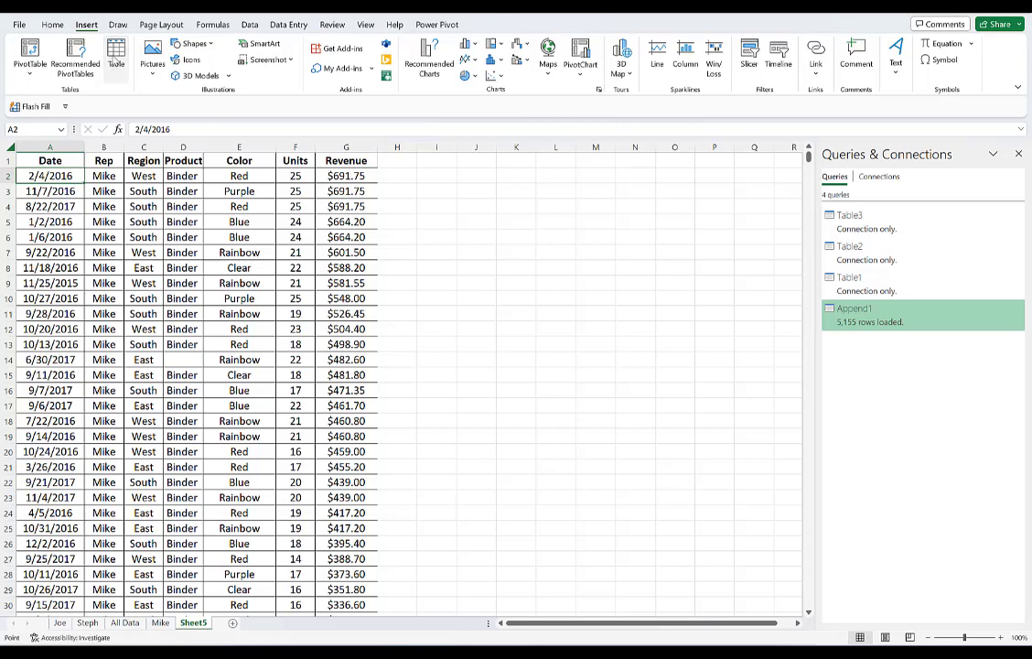
pyautogui.click(465, 315)
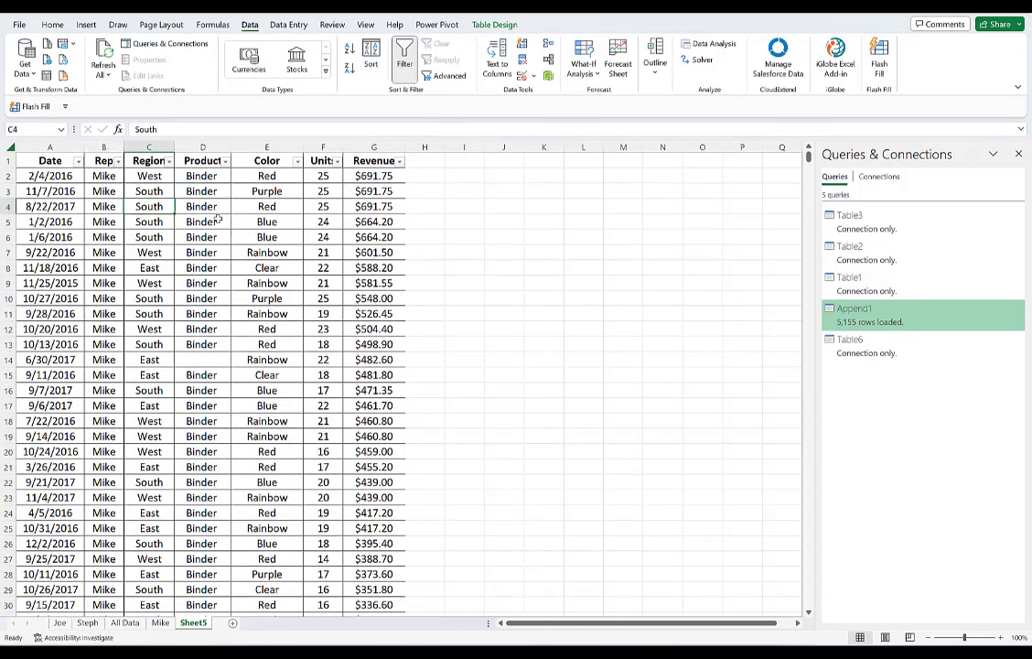
# - Replace the rep's name in the first data row of the Rep column and fill it down to the last row
pyautogui.click(102, 174)
pyautogui.press('BackSpace')
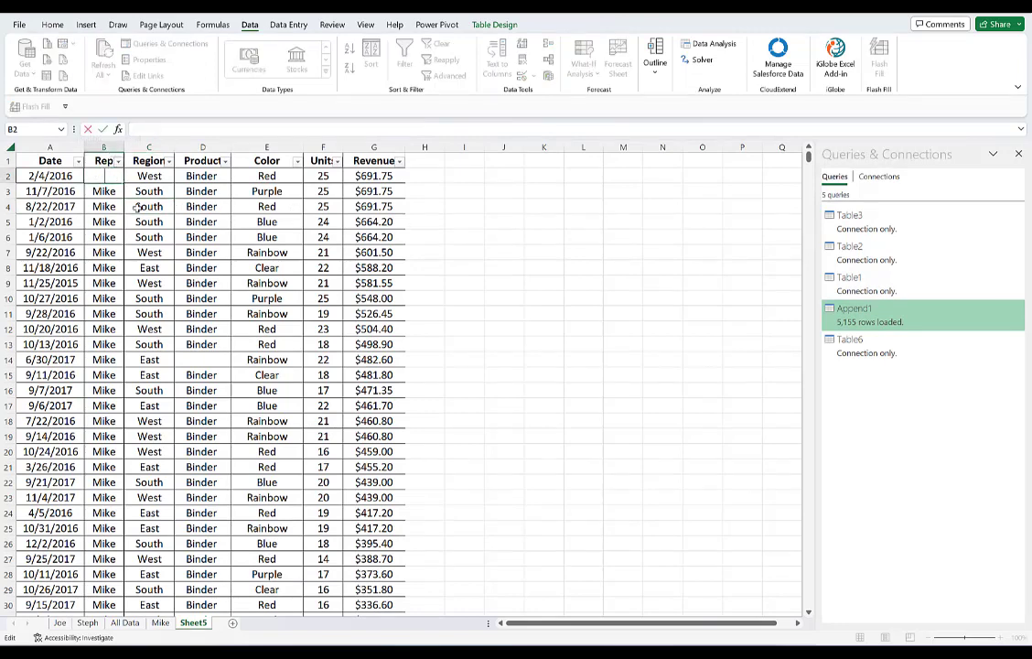
pyautogui.write('Tom')
pyautogui.click(203, 191)
pyautogui.click(114, 175)
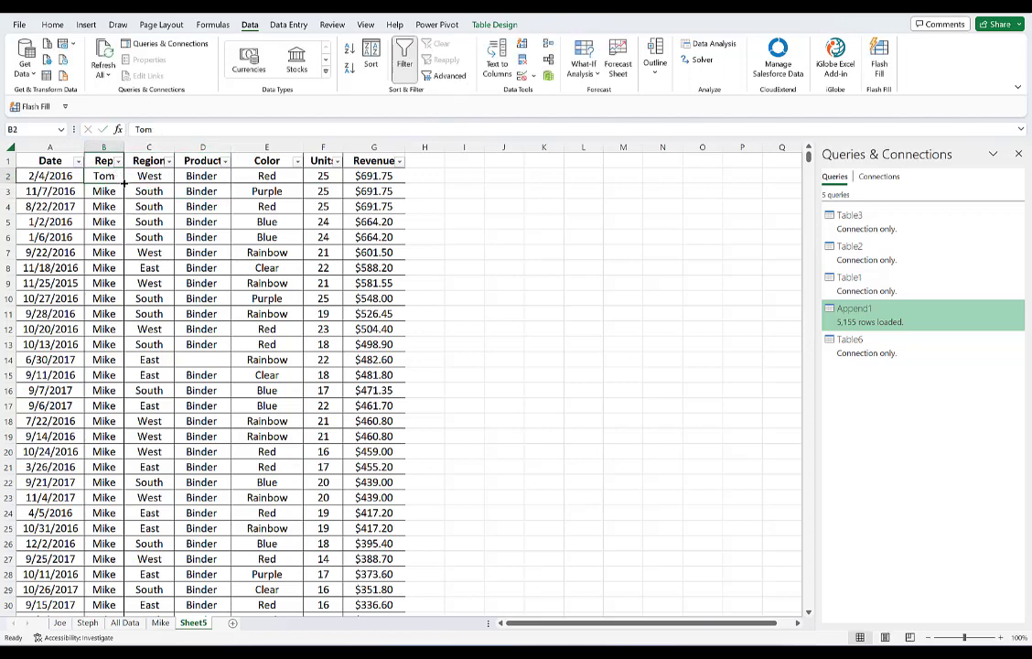
pyautogui.doubleClick(123, 183)
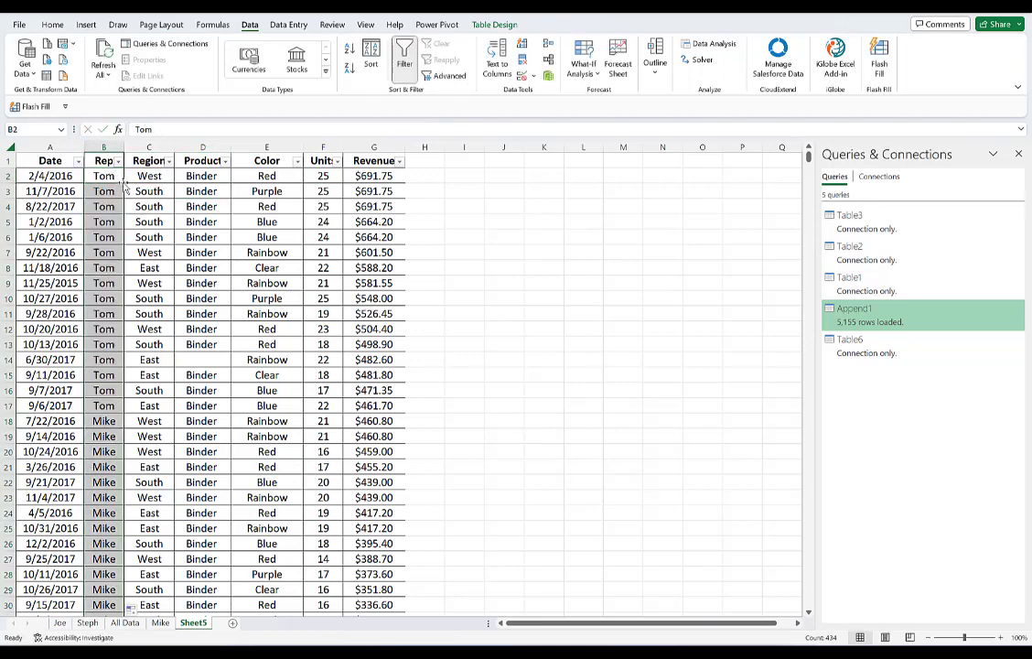
# - Rename Sheet5 with the new rep's first name
pyautogui.doubleClick(199, 628)
pyautogui.write('T')
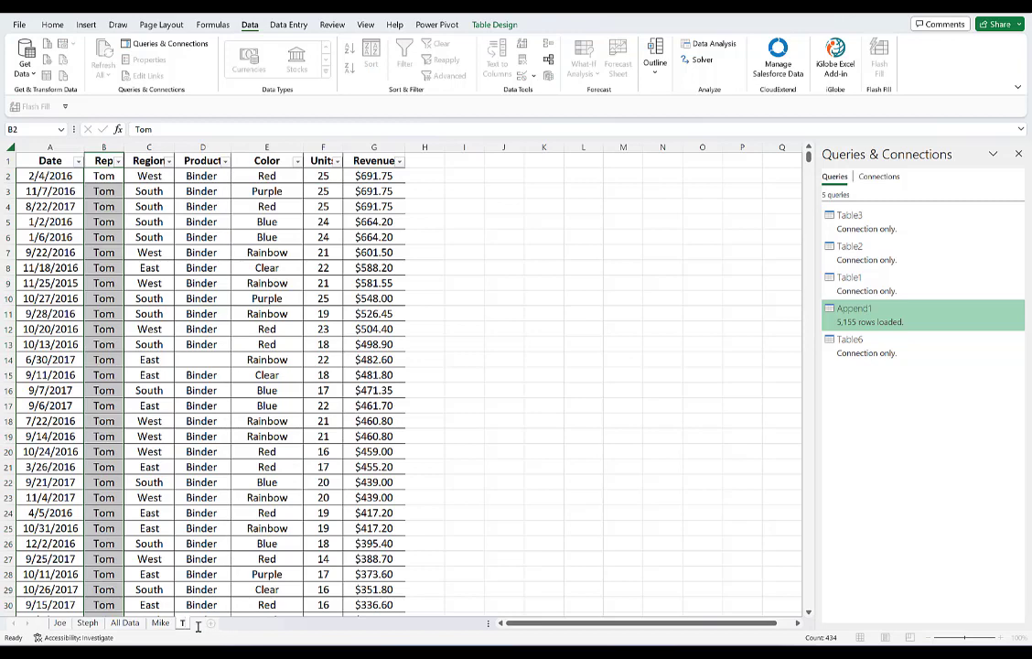
pyautogui.write('om')
pyautogui.press('Return')
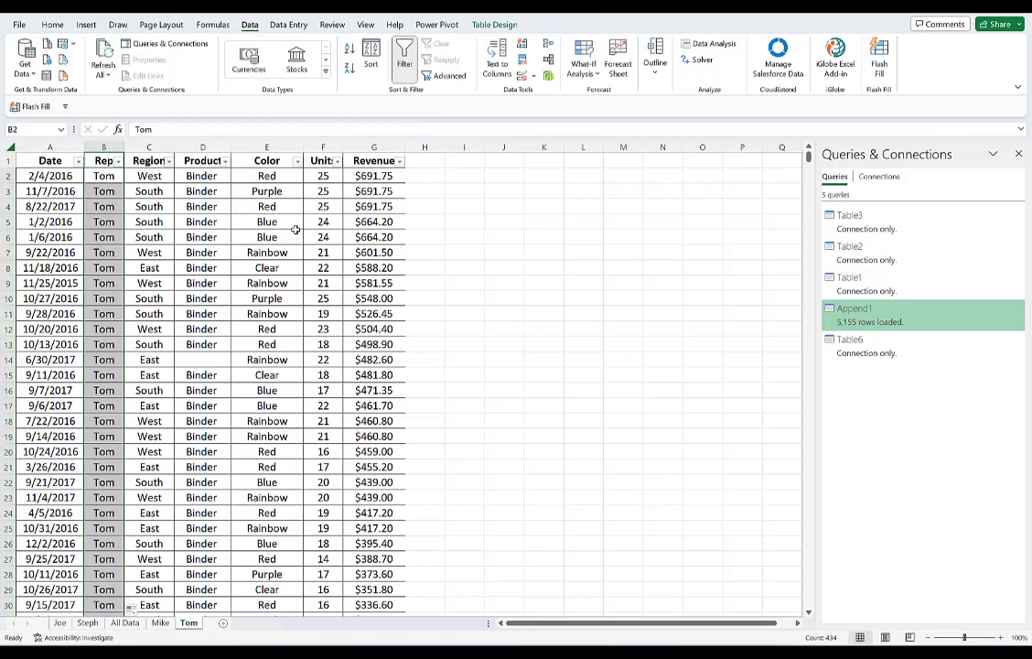
# - Bring the new rep's table into Power Query and load it as Only Create Connection
pyautogui.click(285, 278)
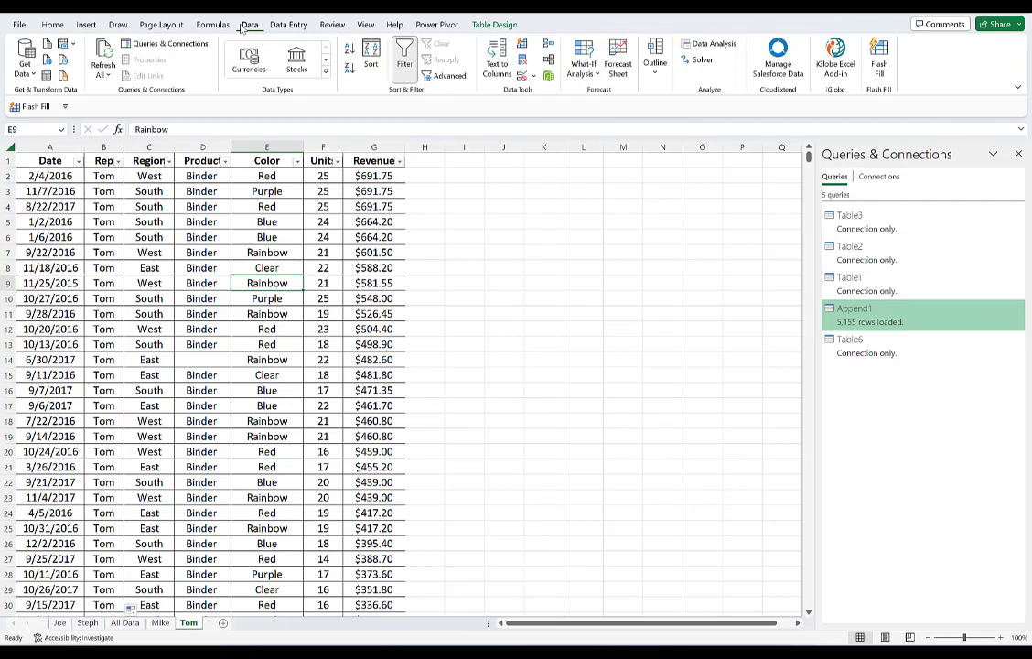
pyautogui.click(48, 77)
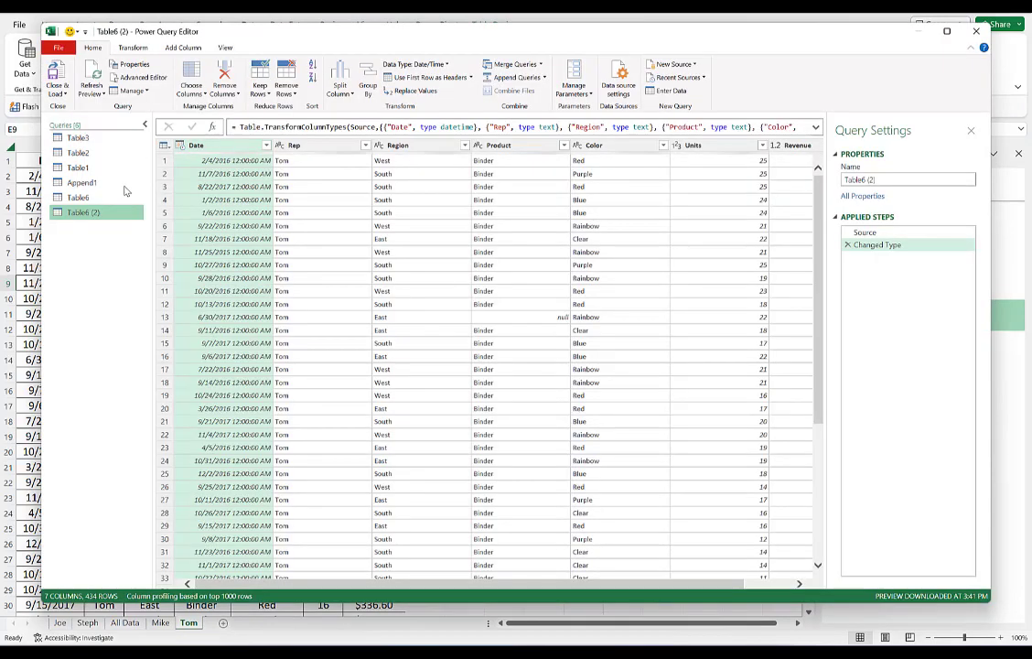
pyautogui.click(62, 94)
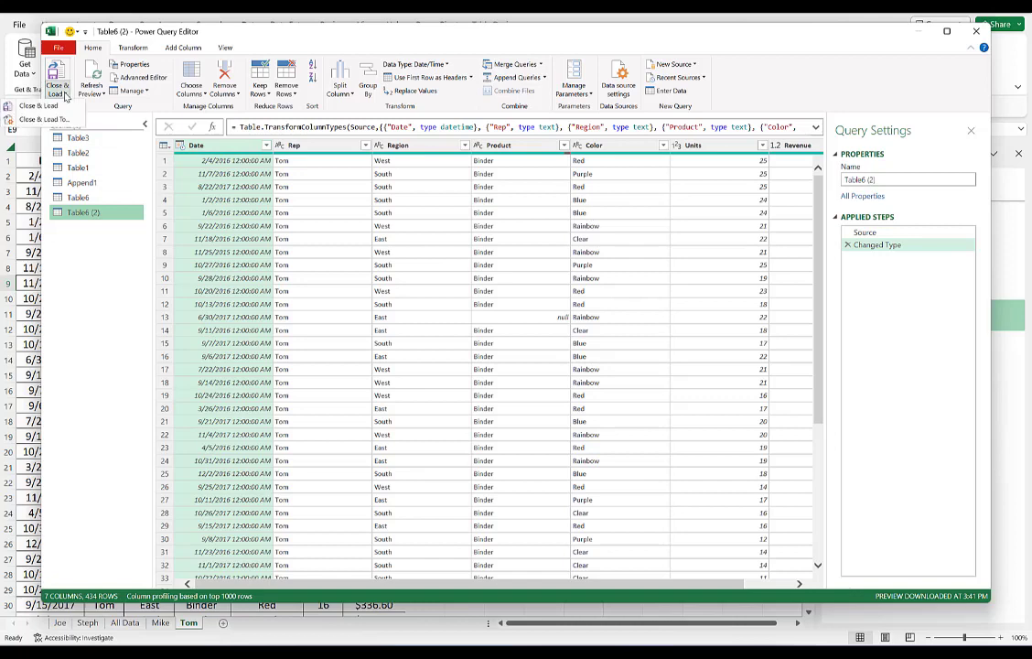
pyautogui.click(38, 106)
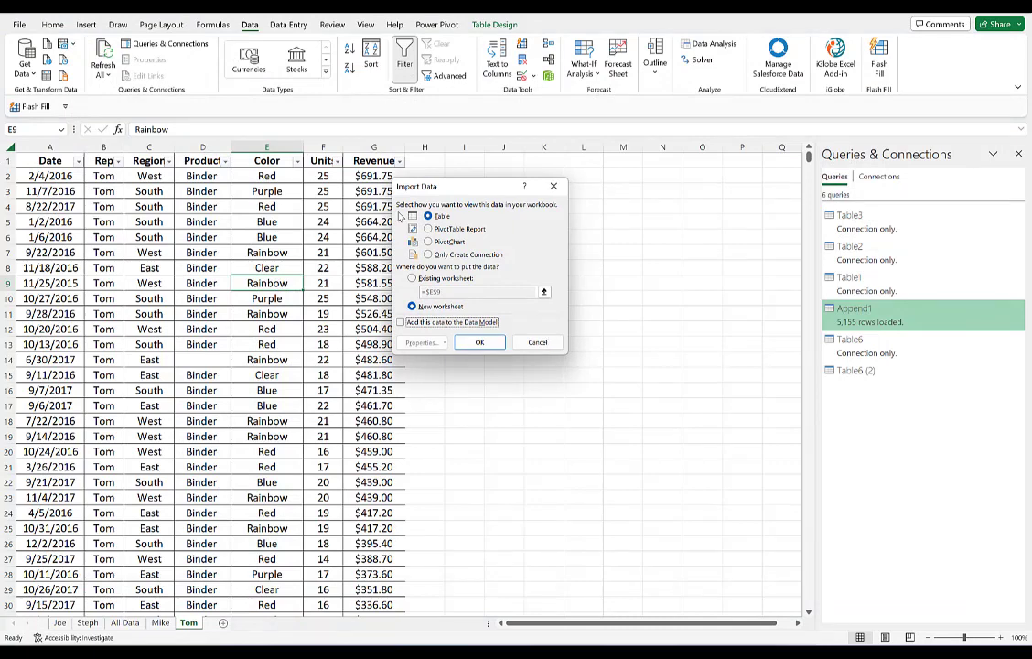
pyautogui.click(427, 256)
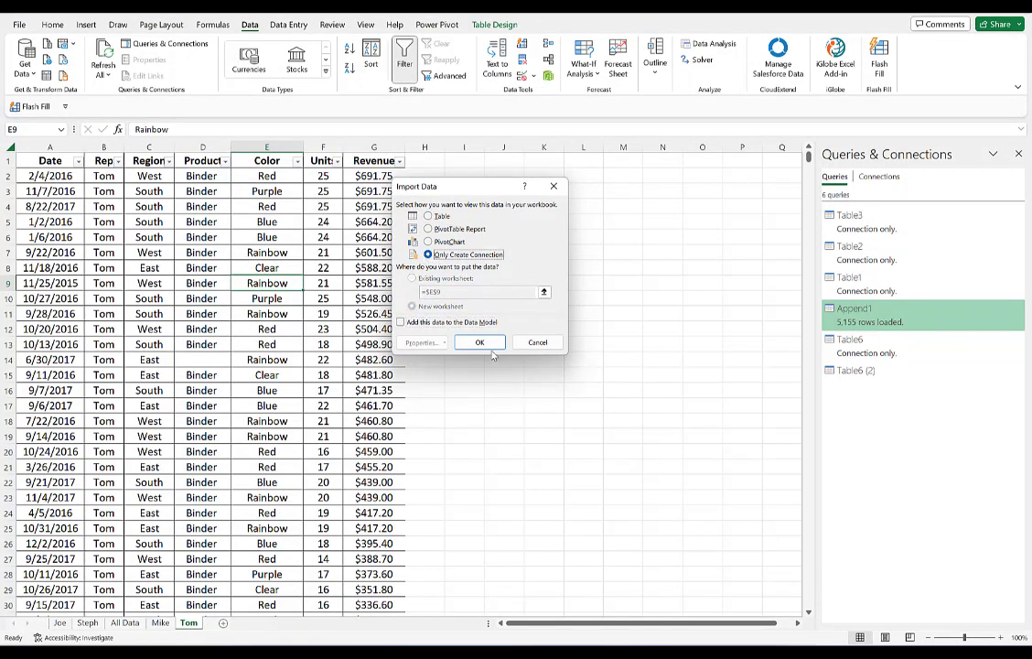
pyautogui.click(478, 341)
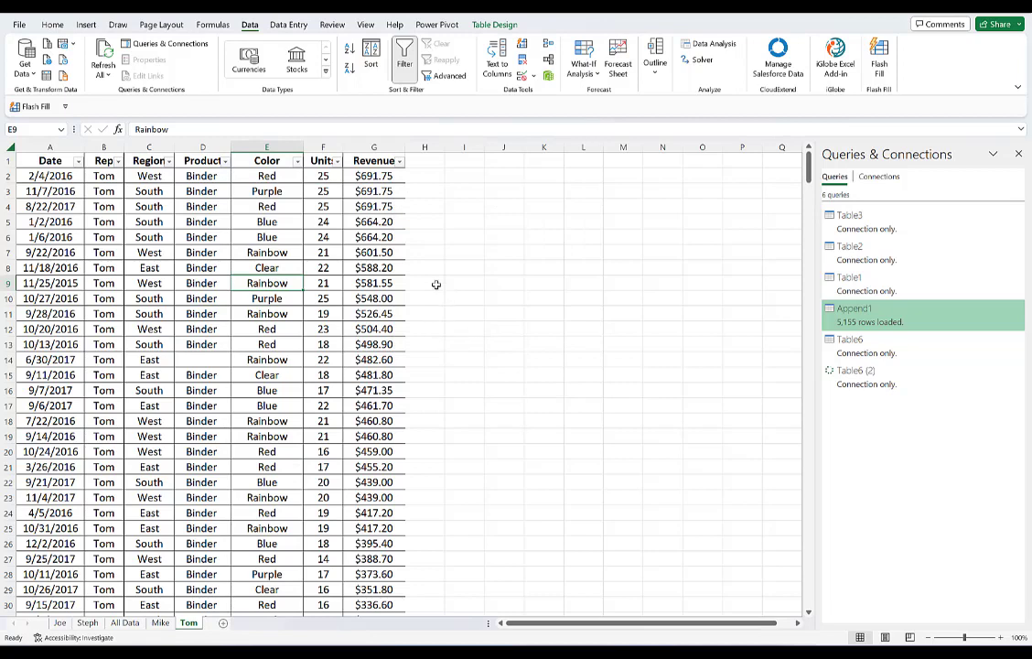
# - Add Table6 (2) to the tables appended in the Append1 query's Source step and load the updated query
pyautogui.click(889, 381)
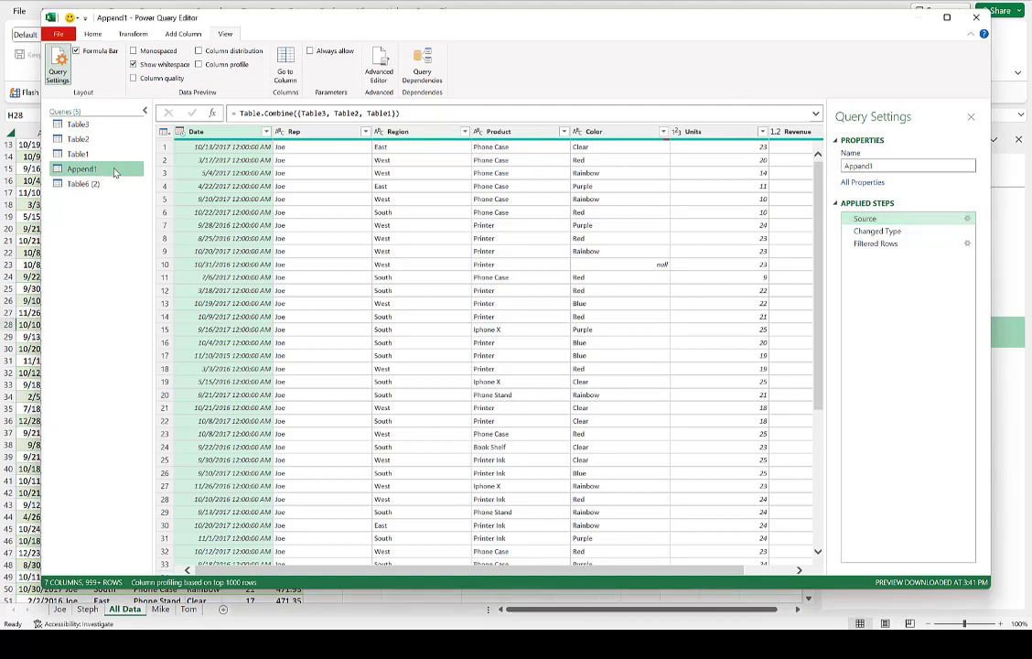
pyautogui.click(968, 220)
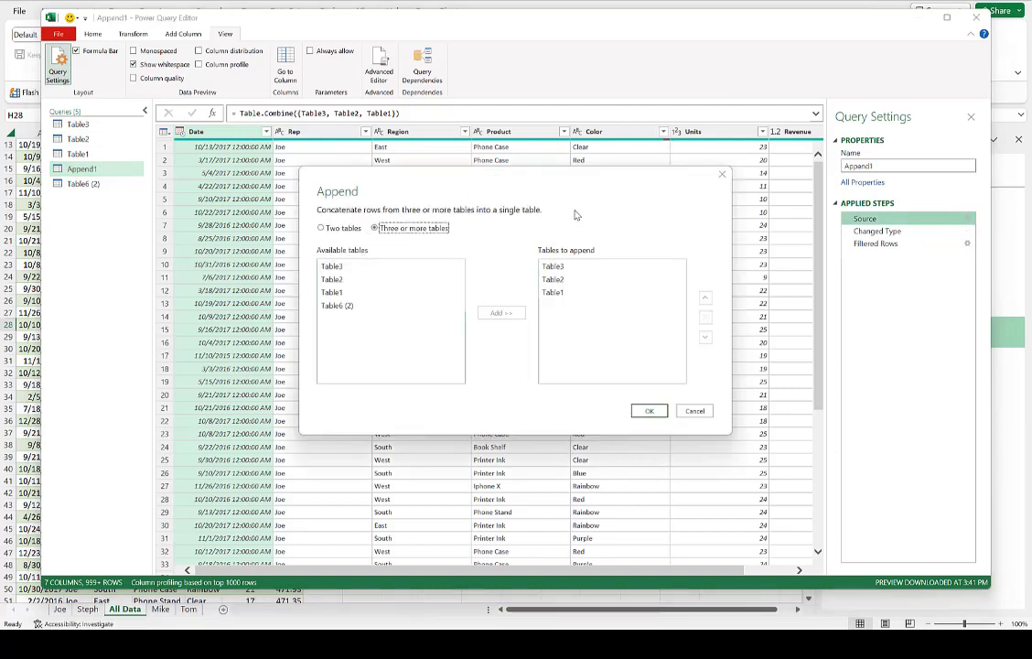
pyautogui.click(371, 309)
pyautogui.click(494, 316)
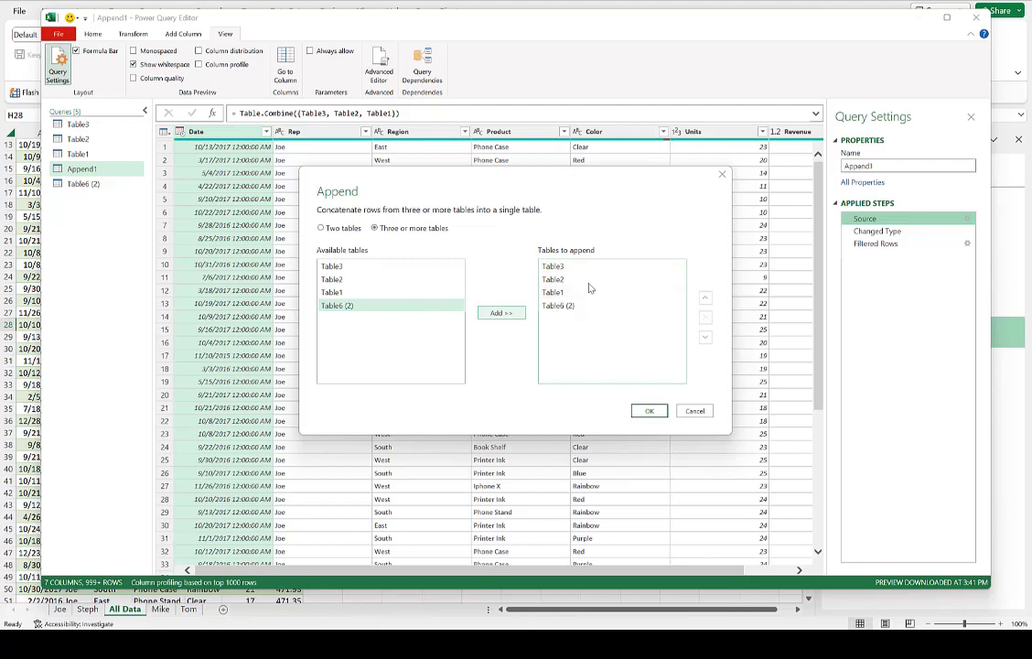
pyautogui.click(650, 411)
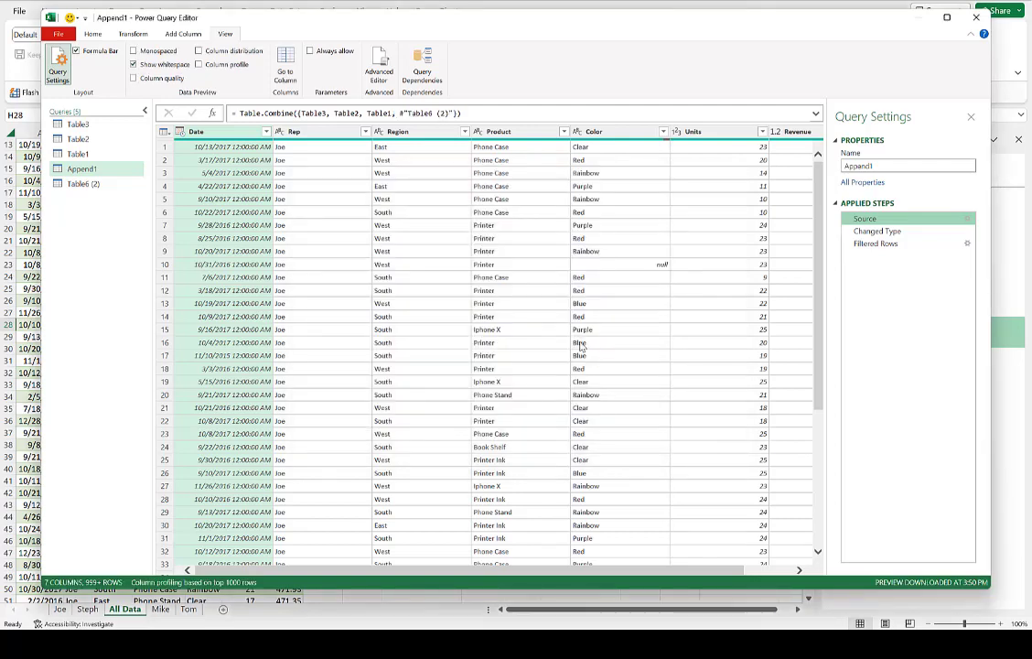
pyautogui.click(92, 35)
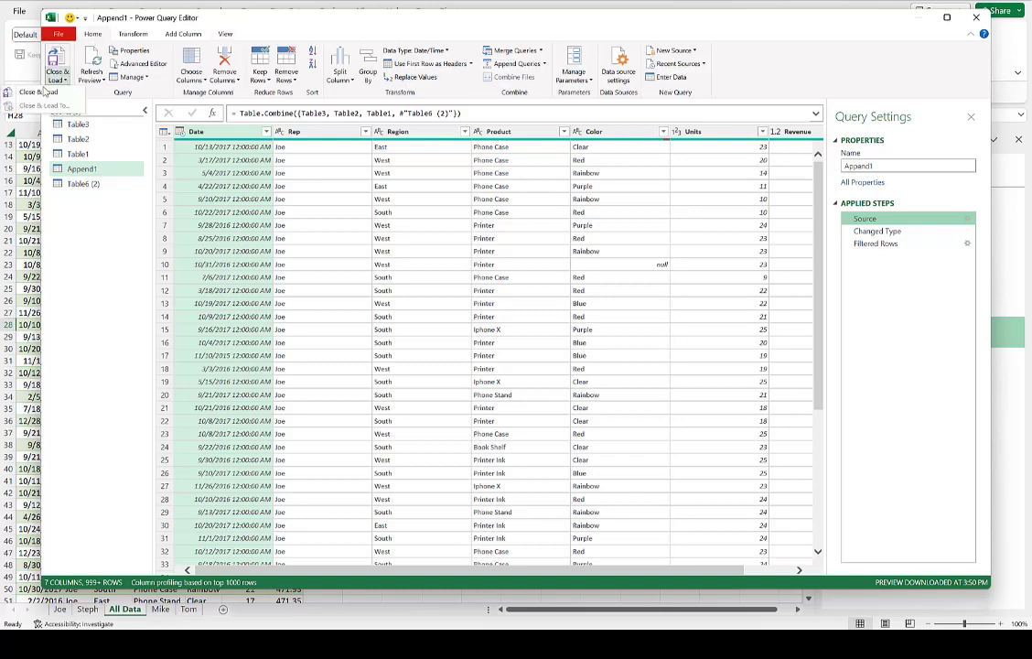
pyautogui.click(57, 73)
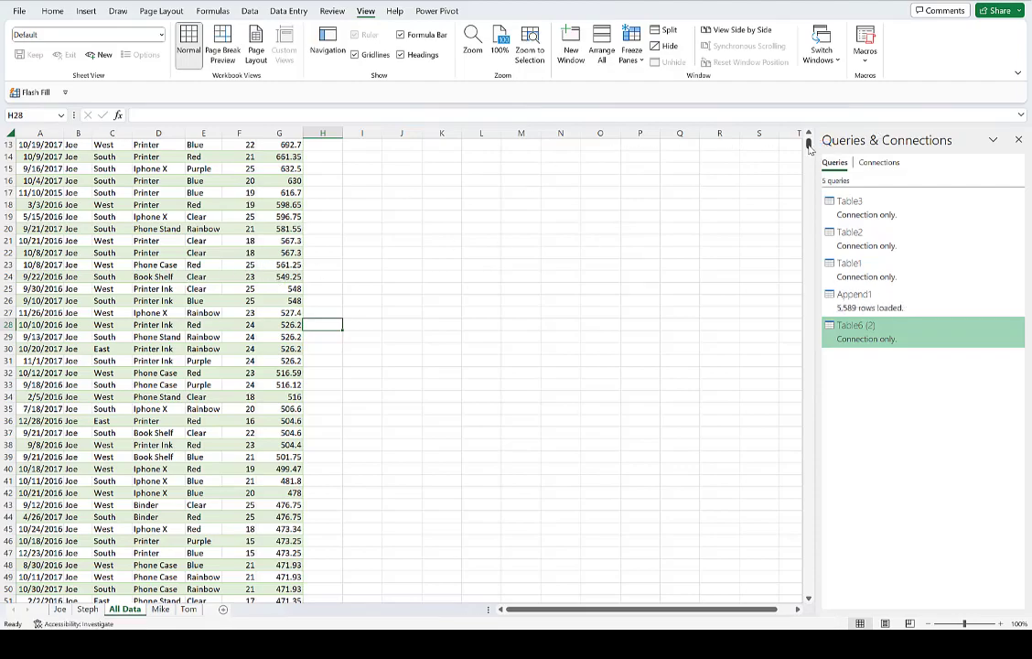
# - Examine the last rows of the All Data table for the newly appended rep's records
pyautogui.moveTo(782, 364); pyautogui.dragTo(799, 605)
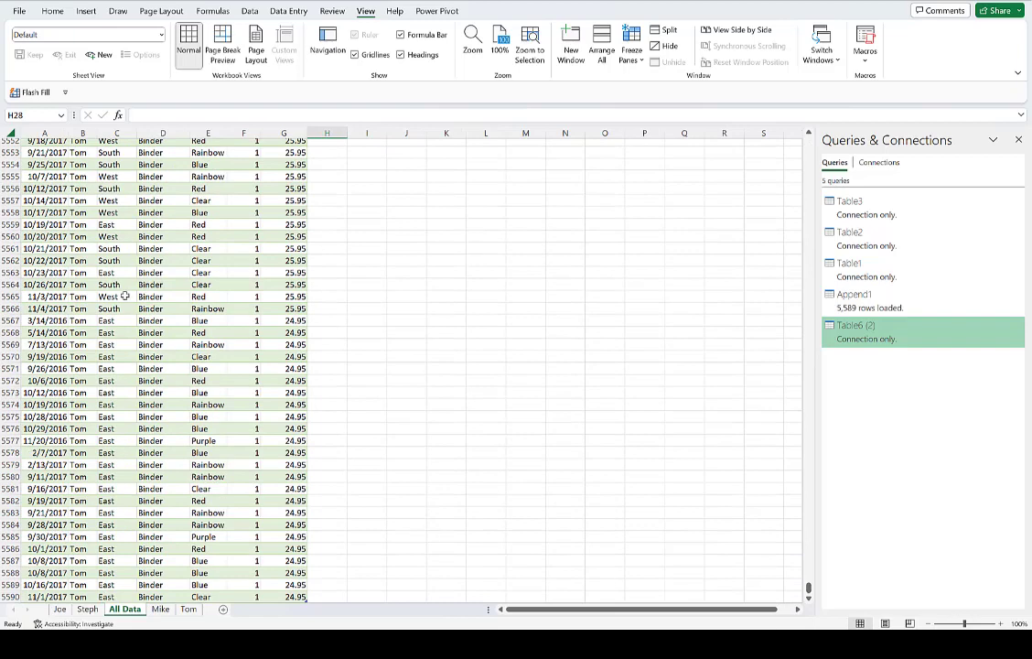
pyautogui.moveTo(60, 190); pyautogui.dragTo(85, 552)
pyautogui.scroll(10, 141, 419)
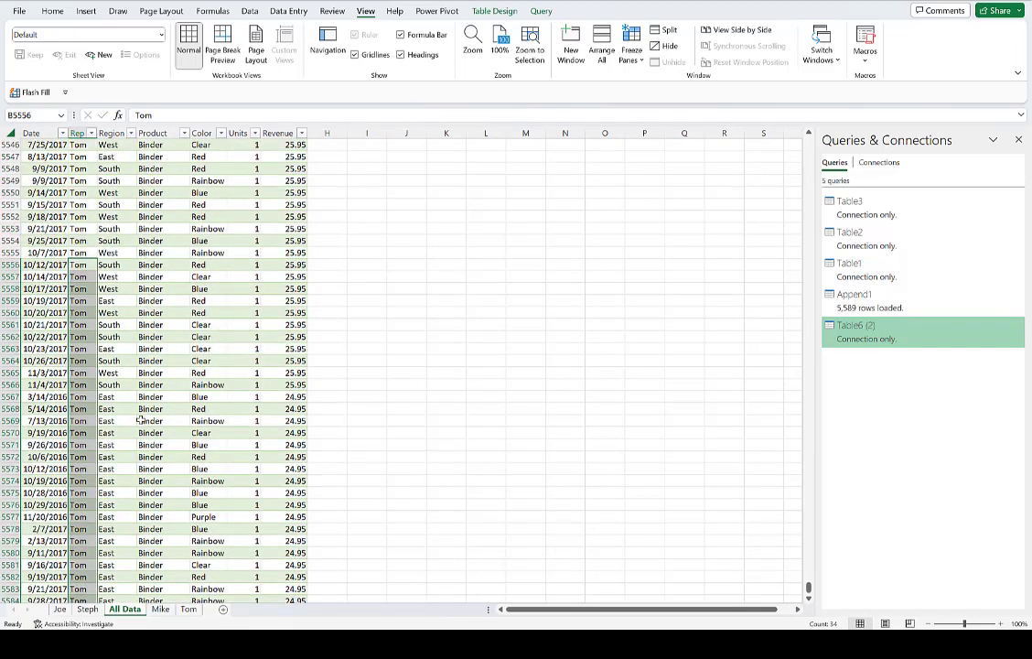
pyautogui.click(207, 276)
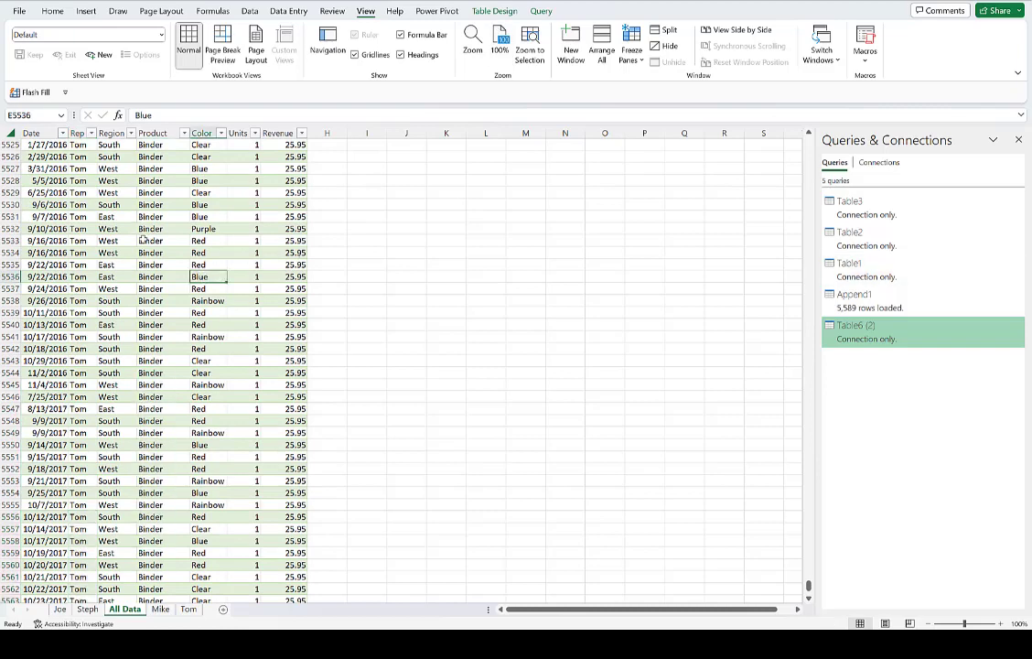
pyautogui.scroll(-5, 142, 239)
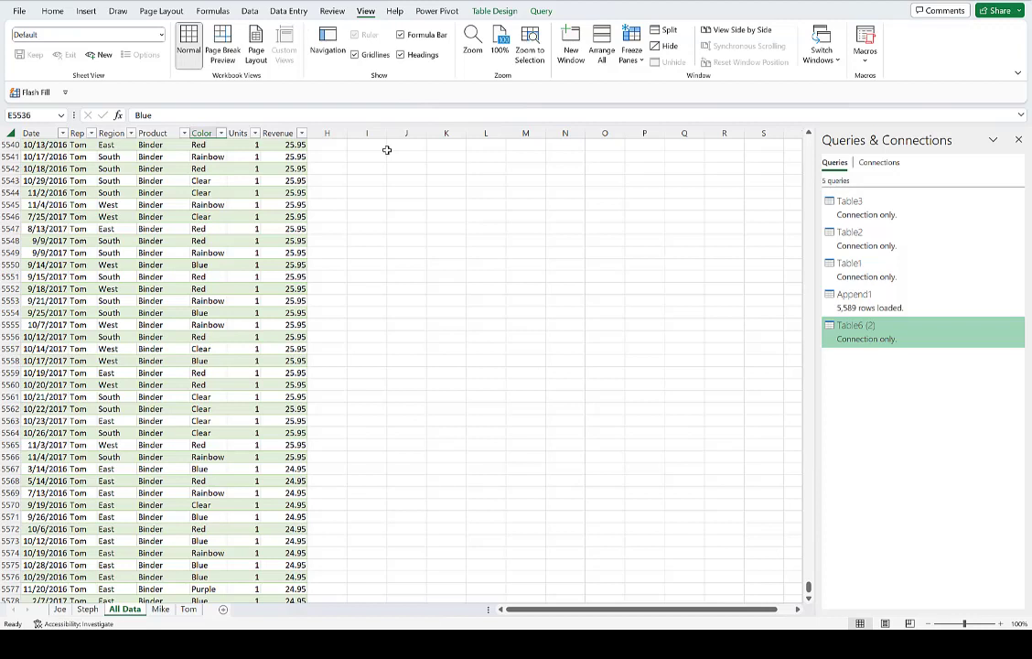
# - Refresh the combined table on the All Data sheet
pyautogui.rightClick(201, 180)
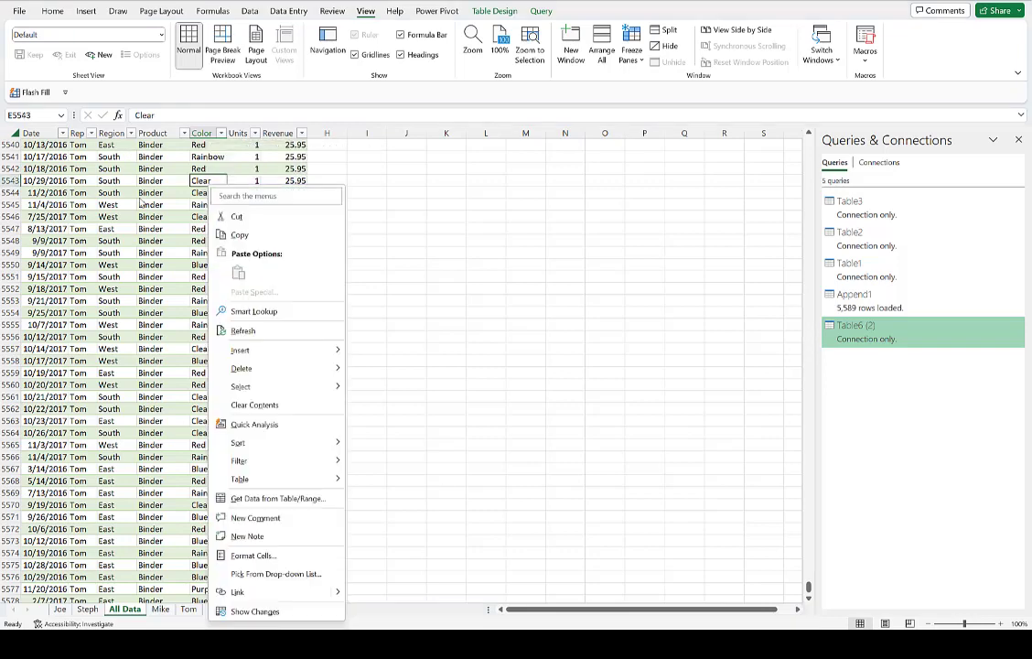
pyautogui.press('Escape')
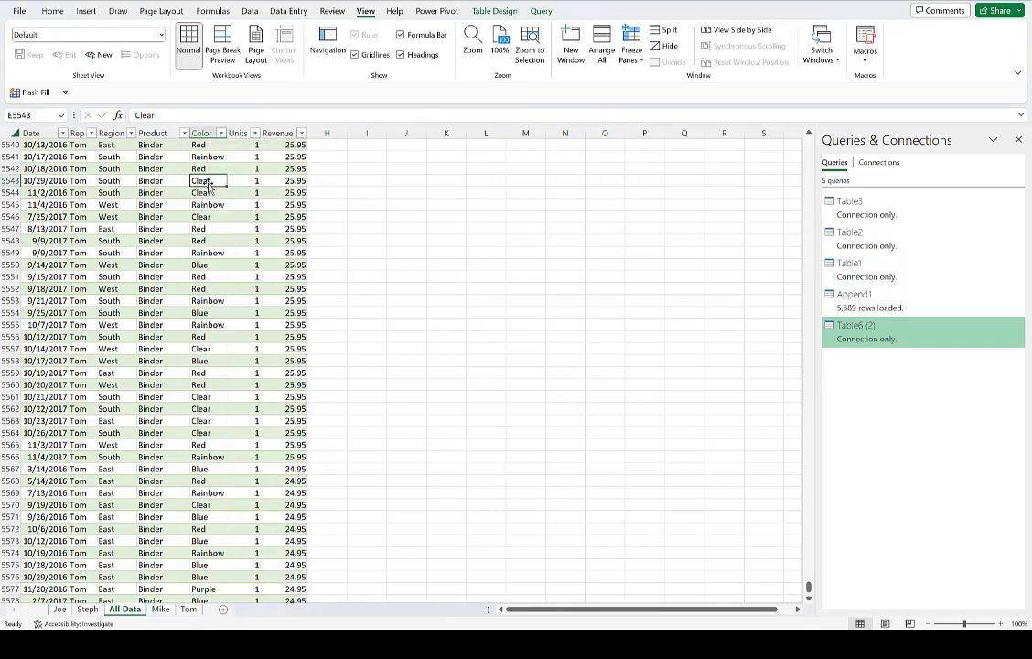
pyautogui.rightClick(203, 181)
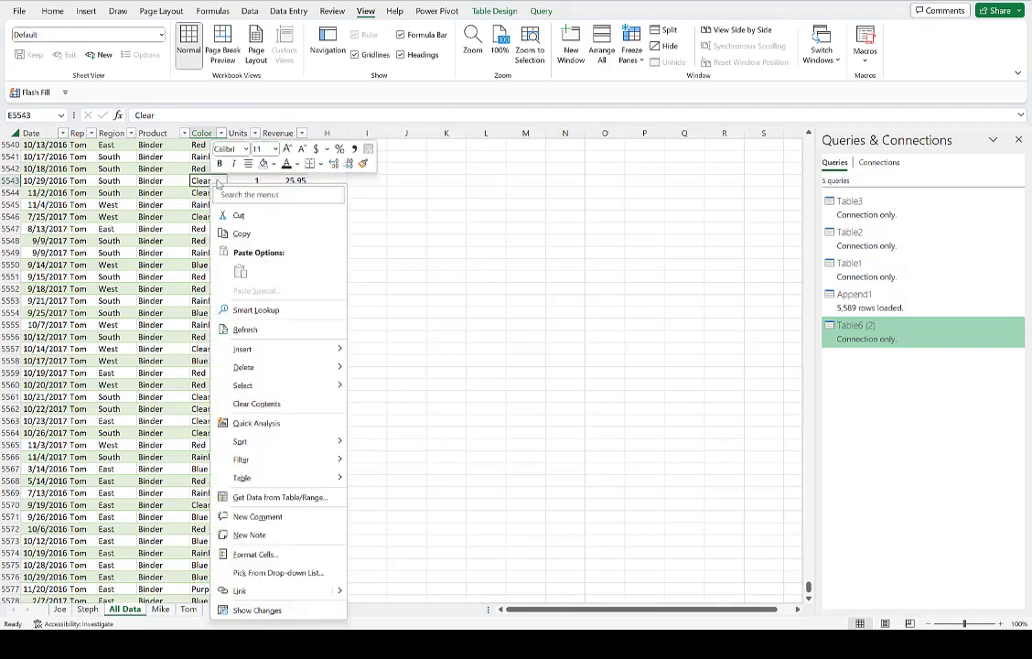
pyautogui.click(245, 324)
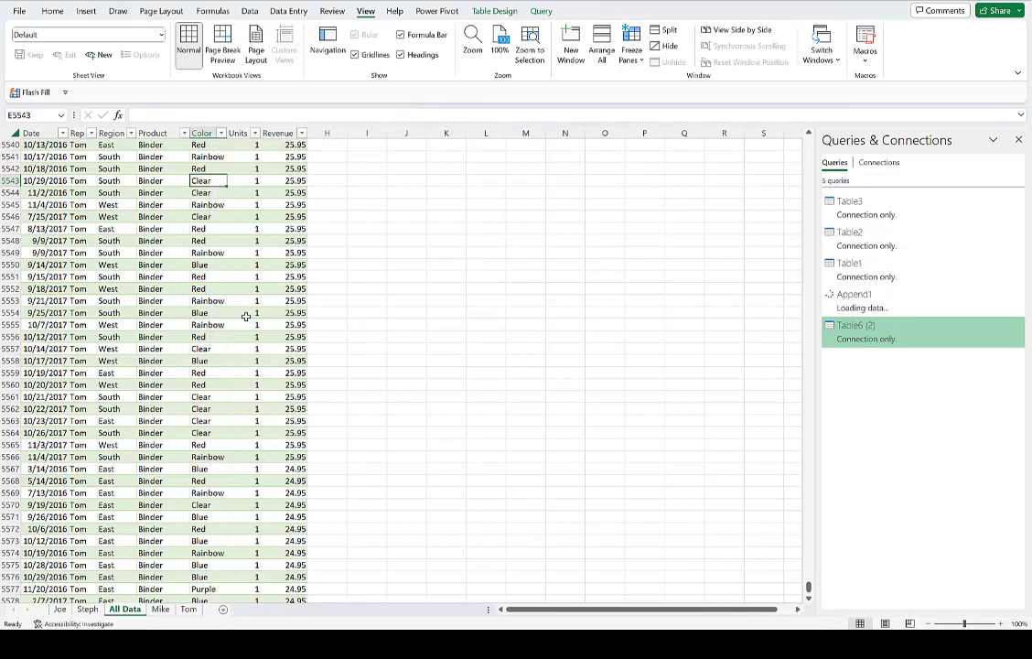